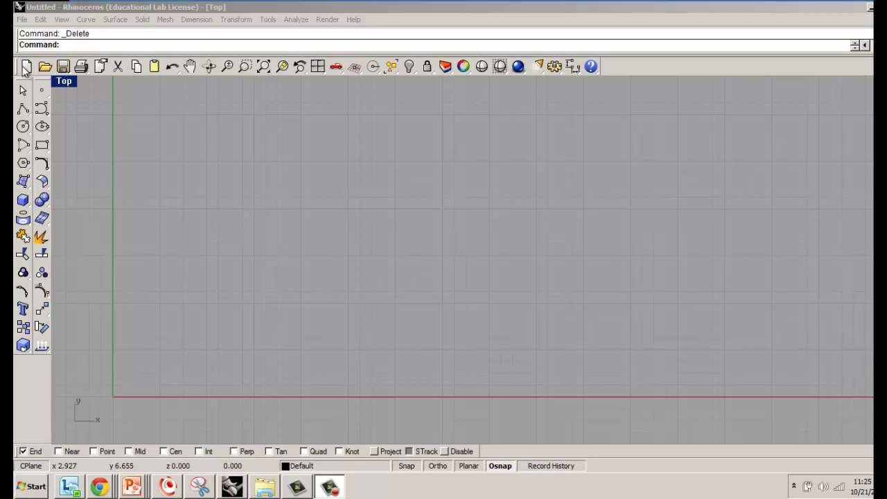
- Start a new model from Small Objects - Inches.3dm without saving, and make the Top viewport active
click(25, 67)
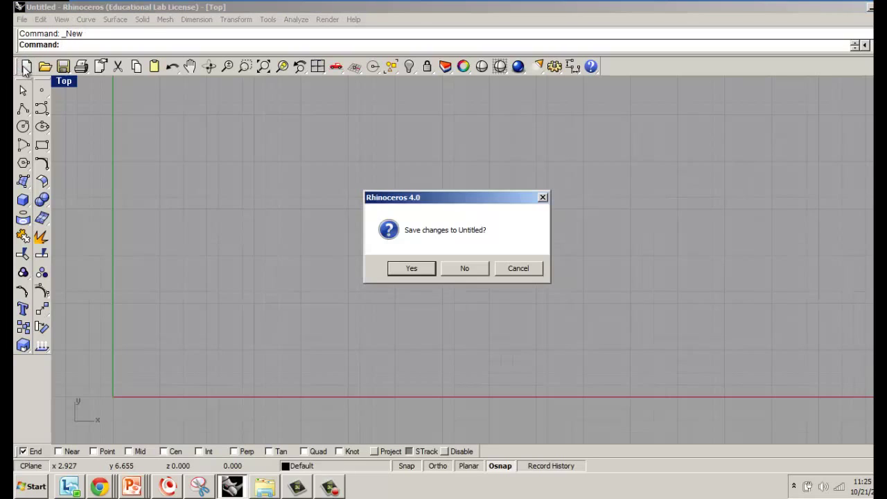
click(463, 269)
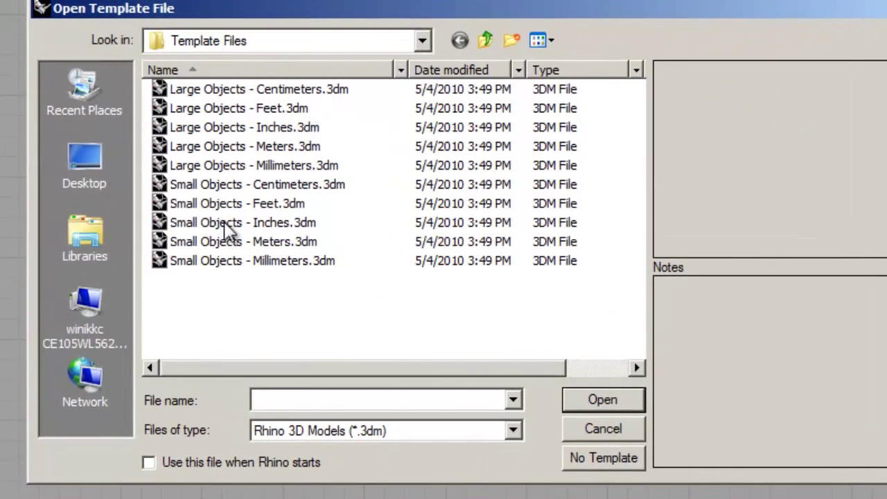
click(227, 225)
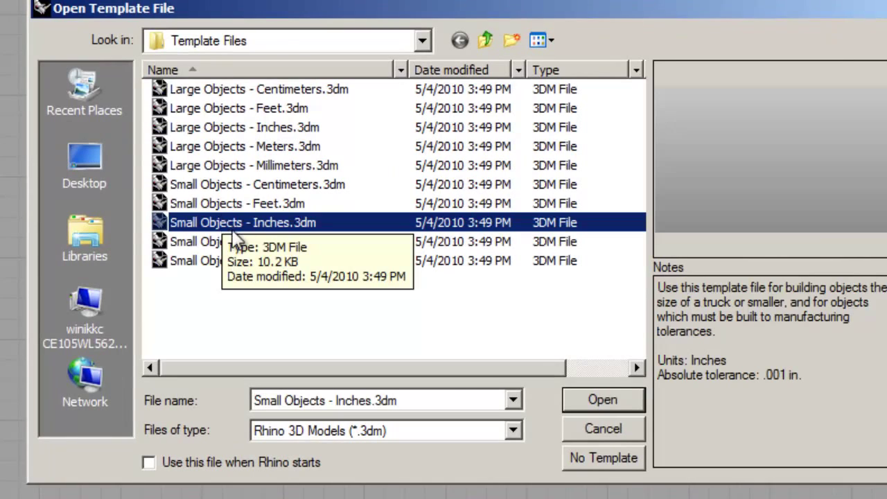
click(621, 399)
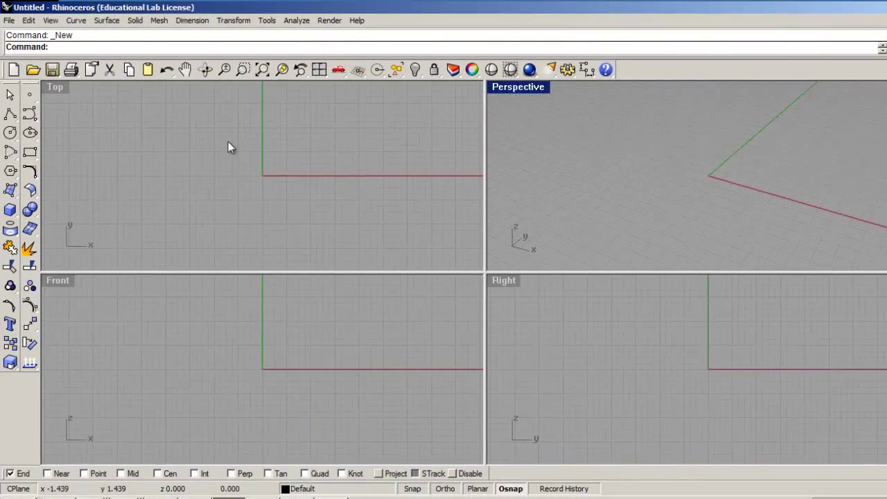
click(227, 143)
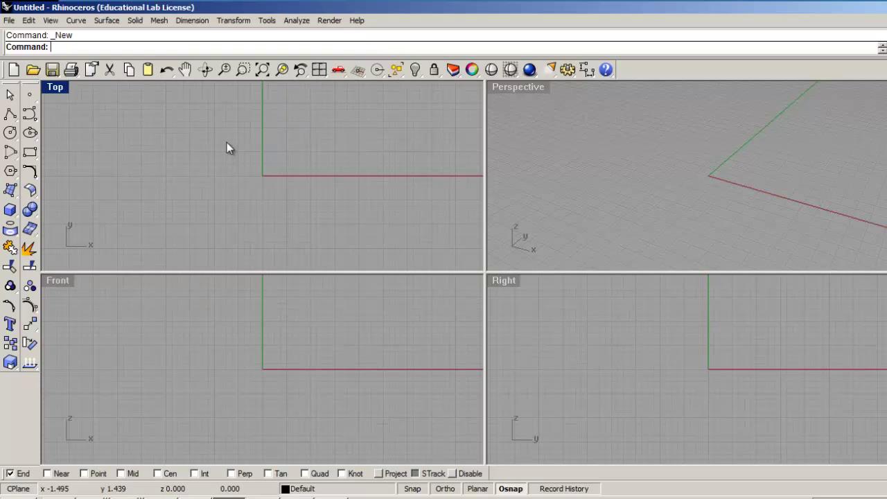
- Maximize the Top viewport and pan it so the origin sits at the lower left
double_click(54, 87)
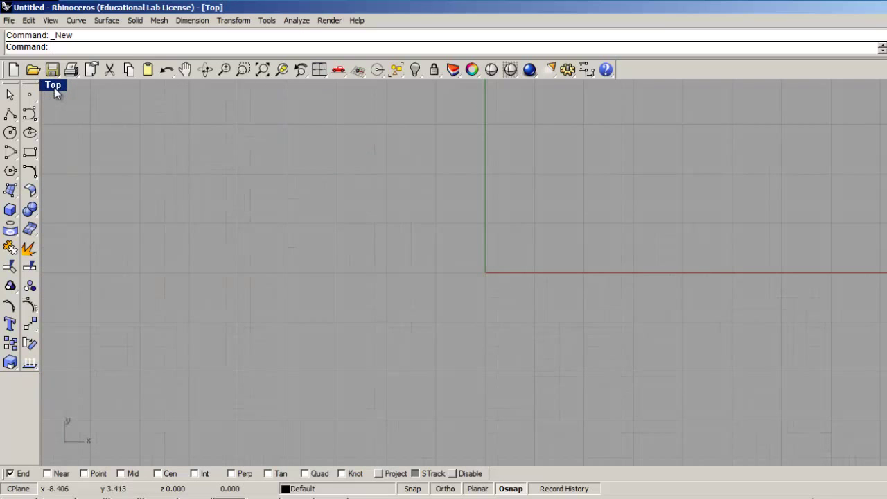
right_drag(545, 230, 149, 365)
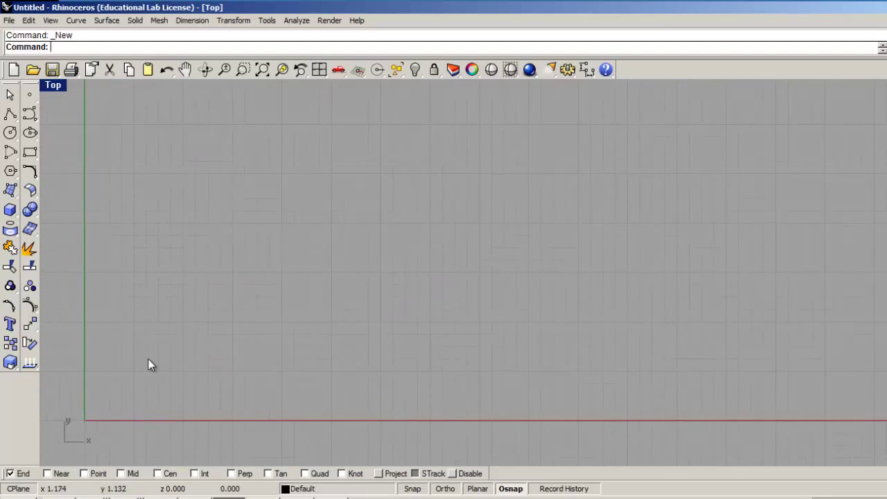
click(11, 115)
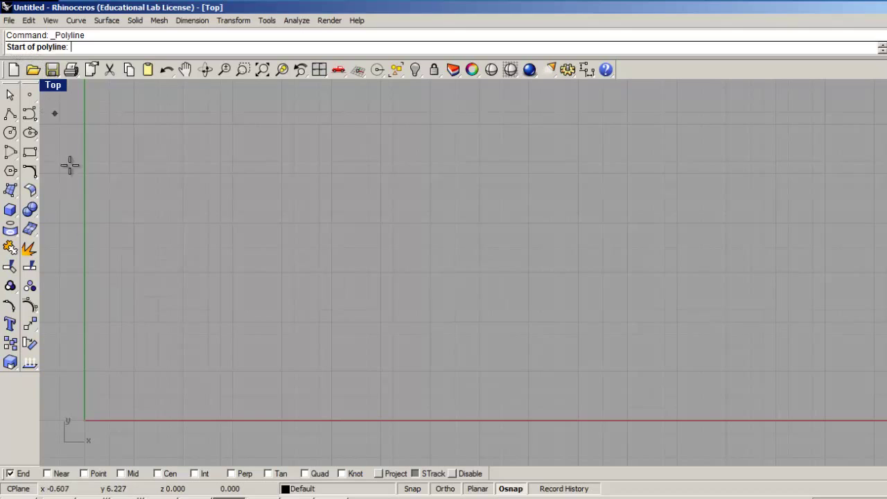
click(145, 285)
click(179, 217)
click(230, 275)
click(319, 285)
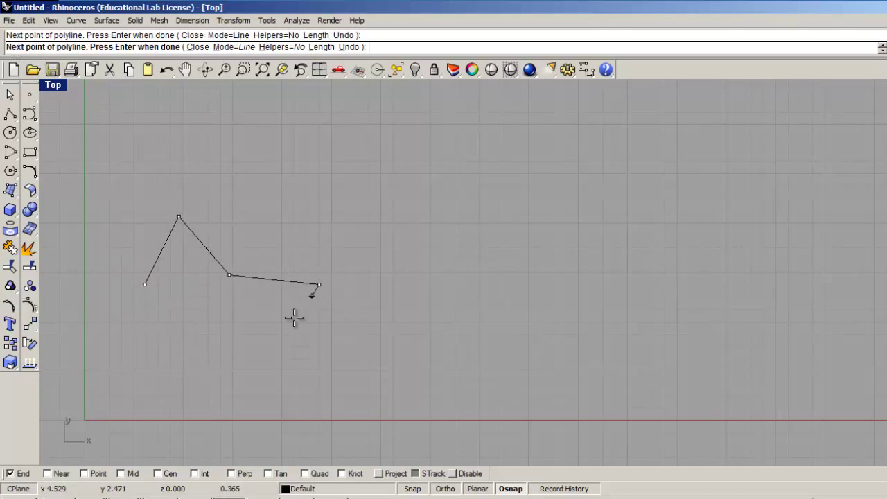
click(272, 351)
click(204, 342)
click(211, 308)
click(173, 297)
click(153, 336)
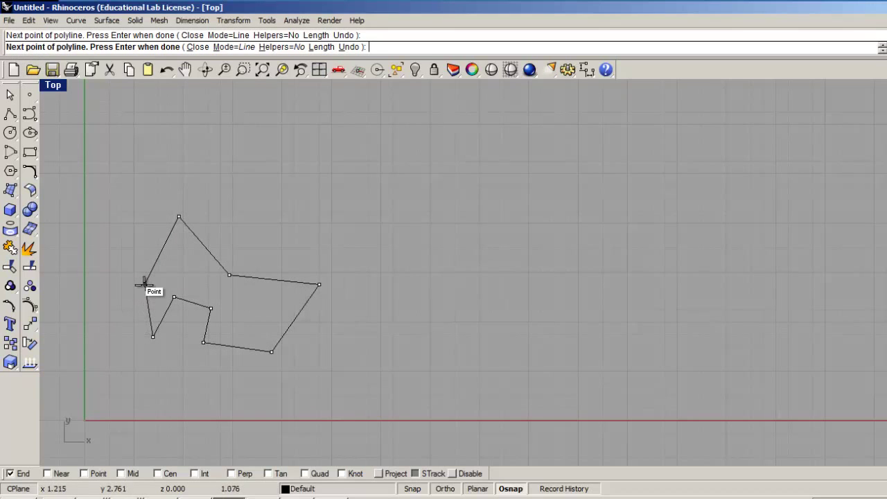
click(145, 284)
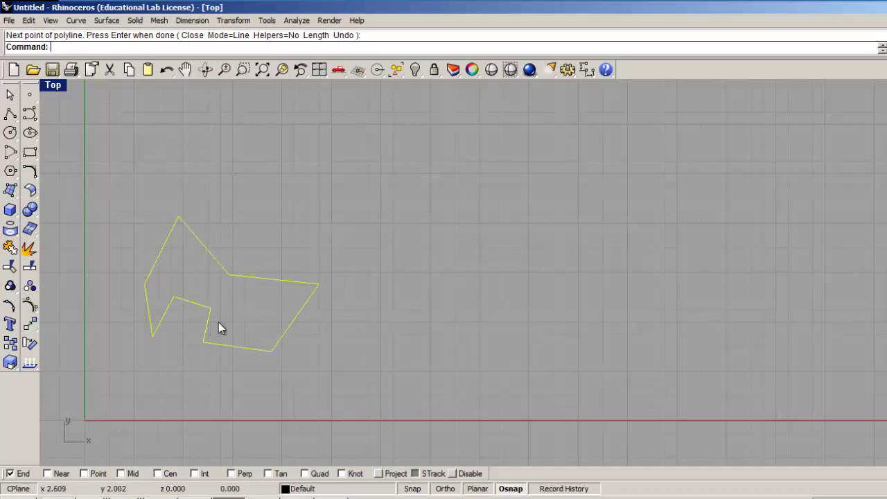
key(Escape)
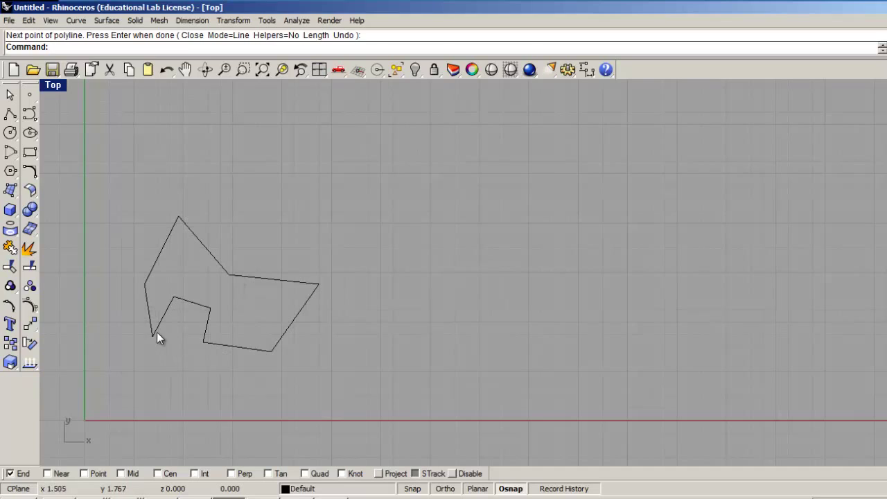
click(210, 311)
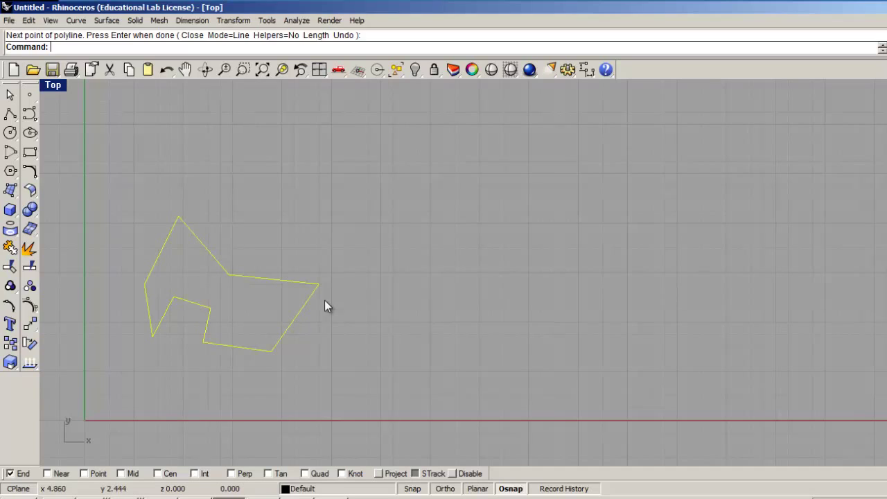
key(Delete)
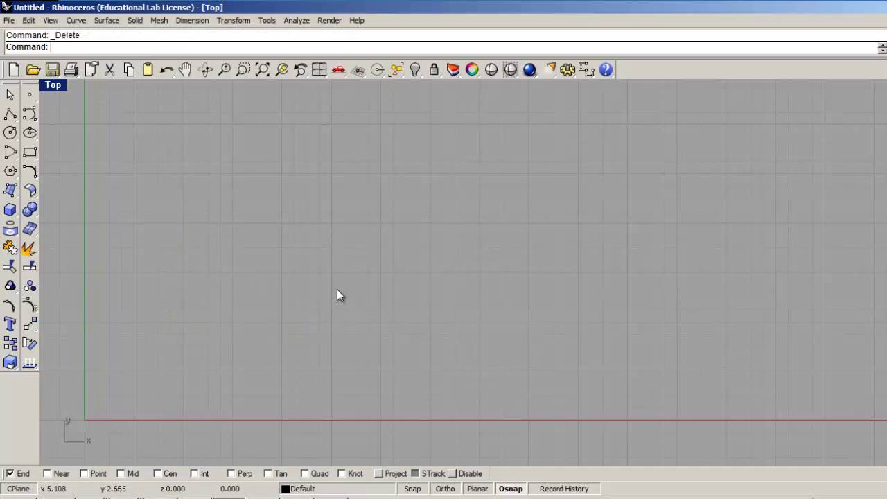
- Draw a looping freeform control-point curve near the lower left, then delete it
click(29, 114)
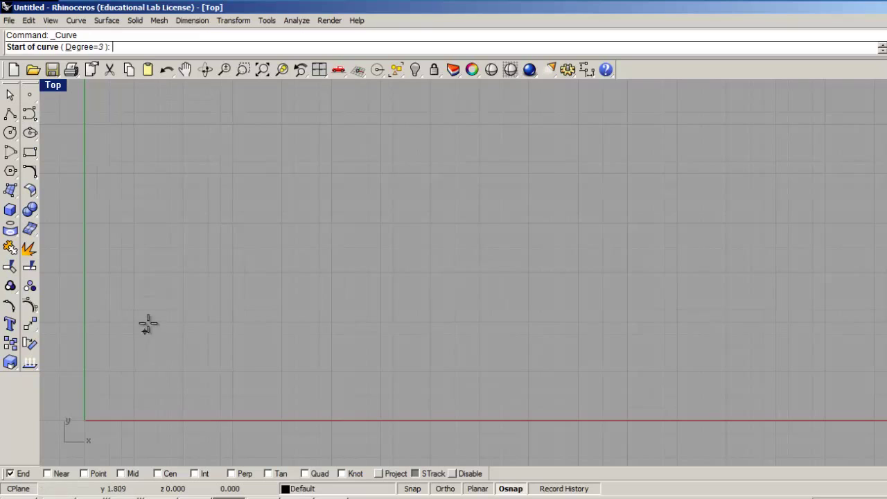
click(185, 273)
click(255, 293)
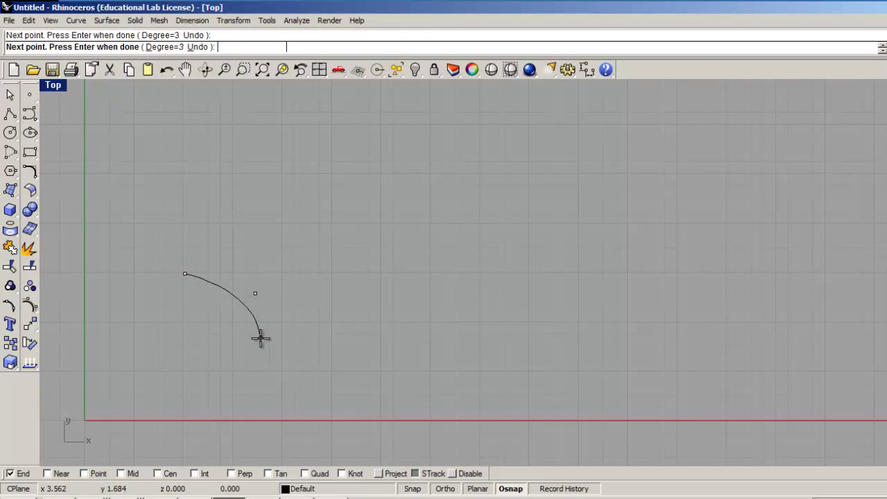
click(260, 338)
click(234, 386)
click(149, 356)
click(172, 326)
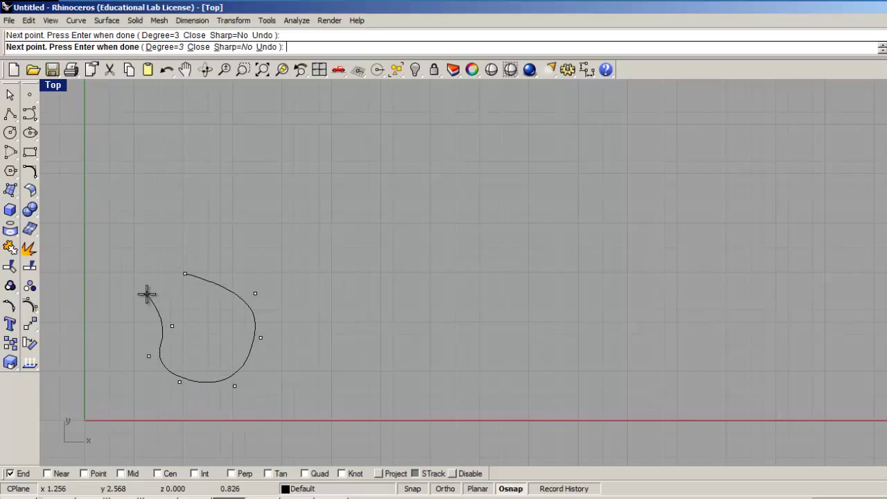
click(147, 294)
click(118, 283)
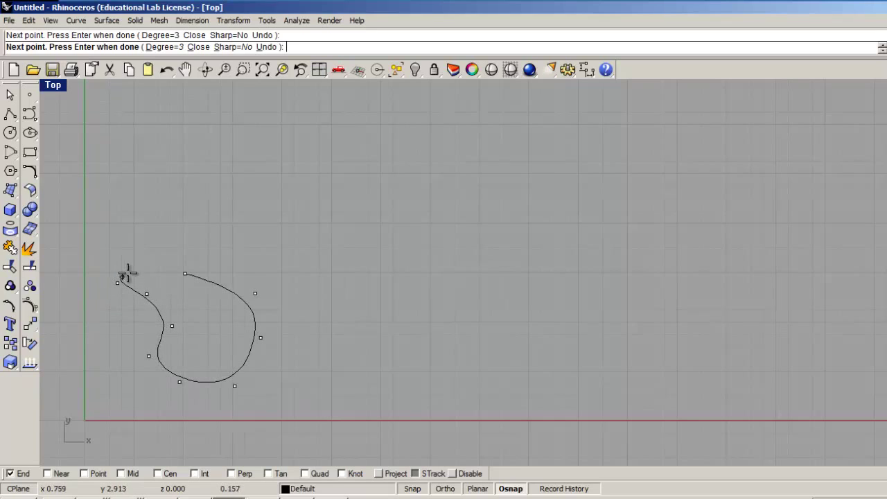
click(162, 271)
click(167, 273)
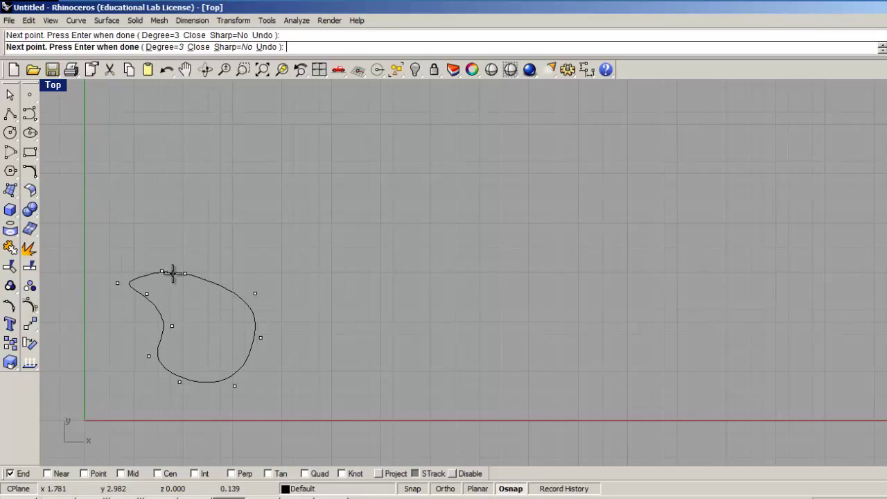
click(173, 272)
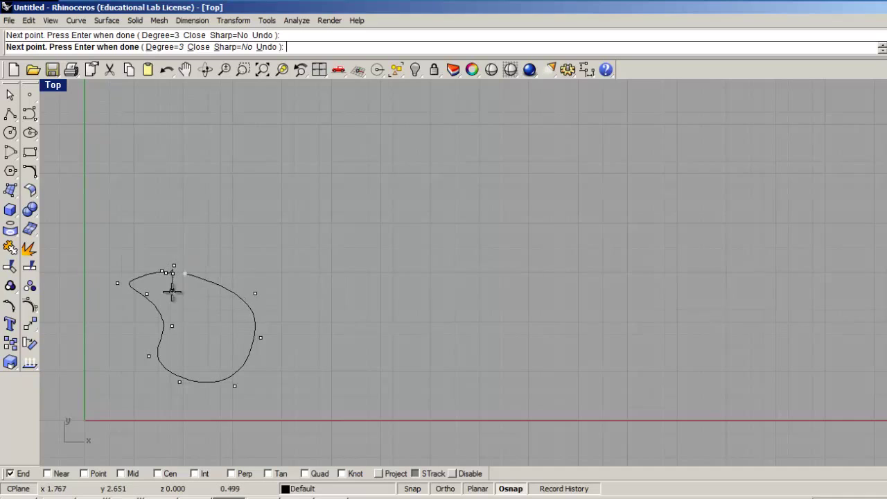
key(Return)
click(192, 277)
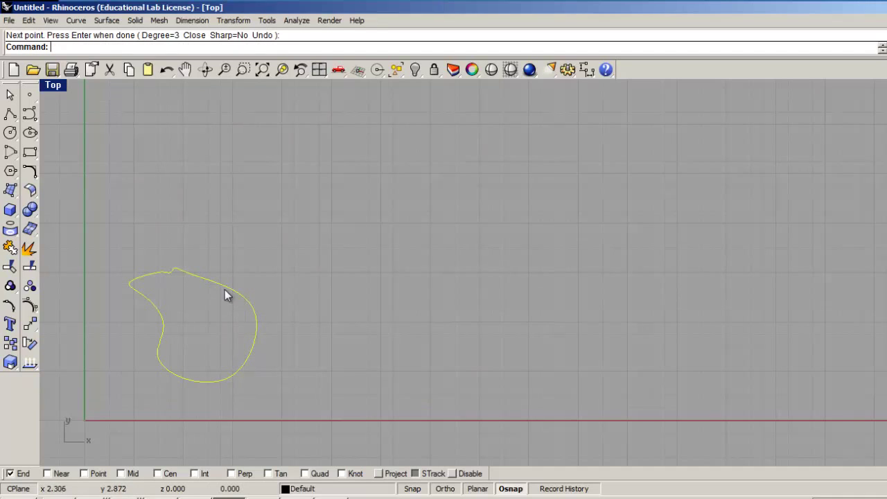
key(Delete)
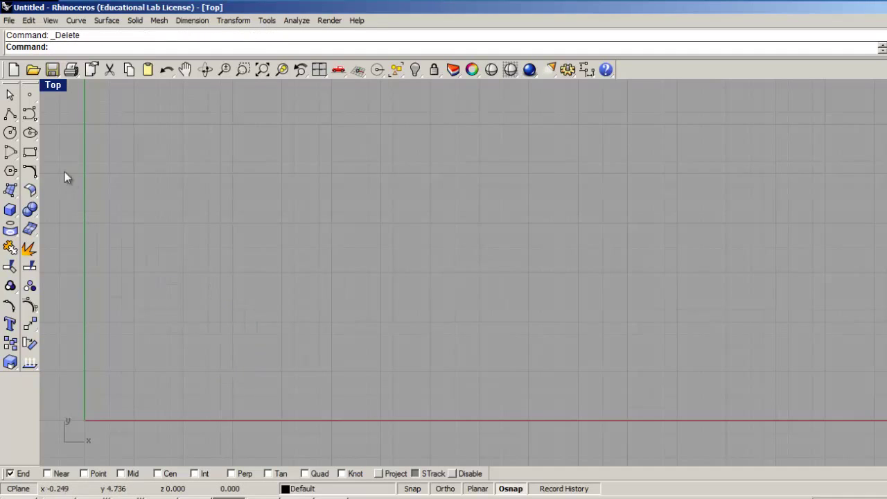
- Draw a closed three-point control-point curve, then select the small circle
click(31, 115)
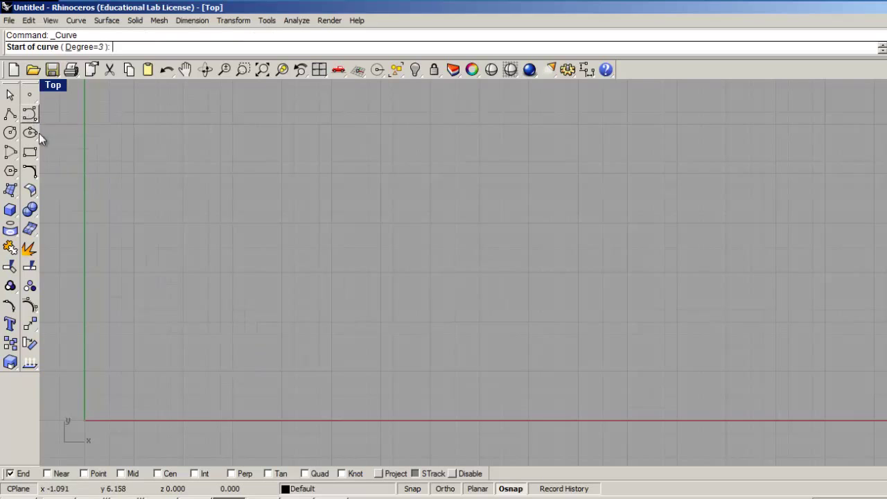
click(182, 274)
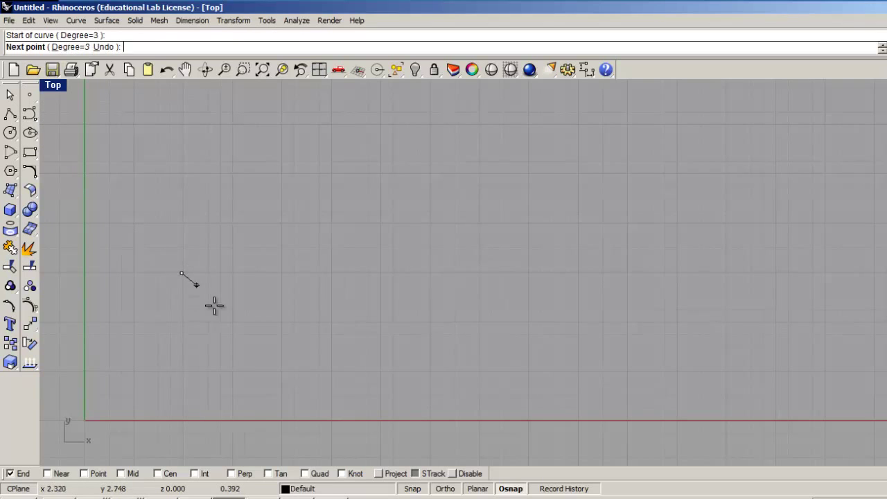
click(233, 321)
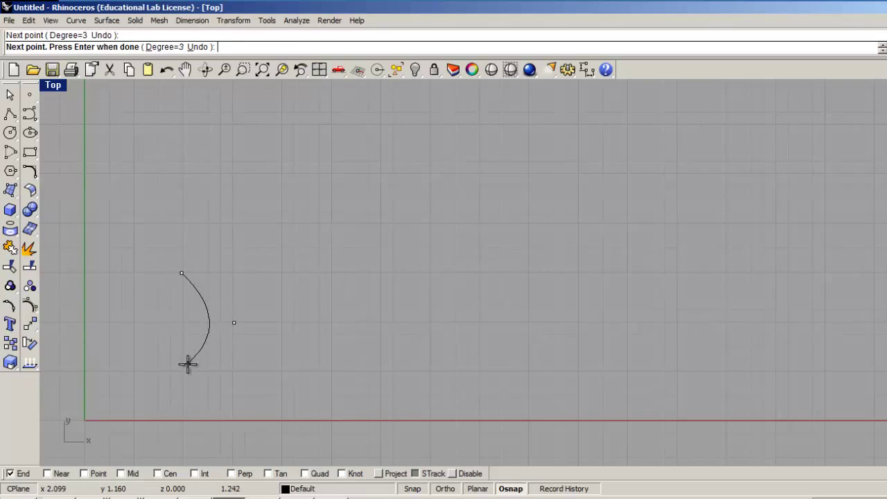
click(182, 373)
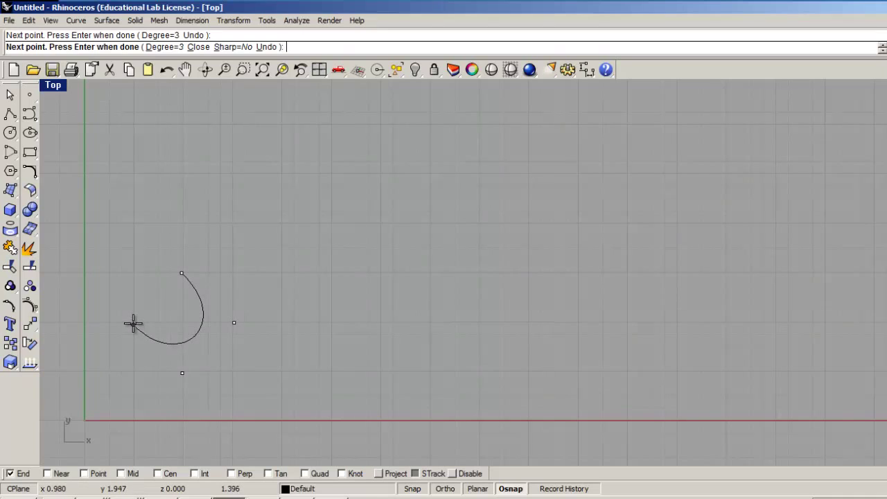
click(182, 273)
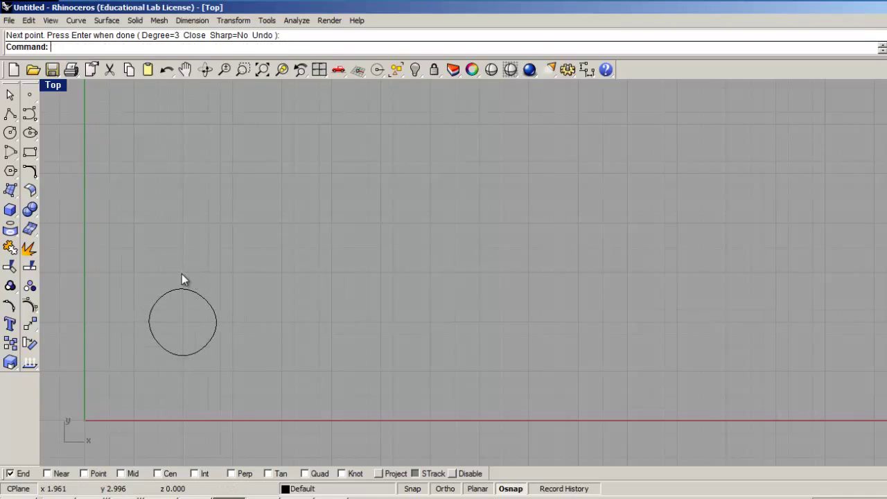
click(188, 291)
click(271, 336)
click(163, 295)
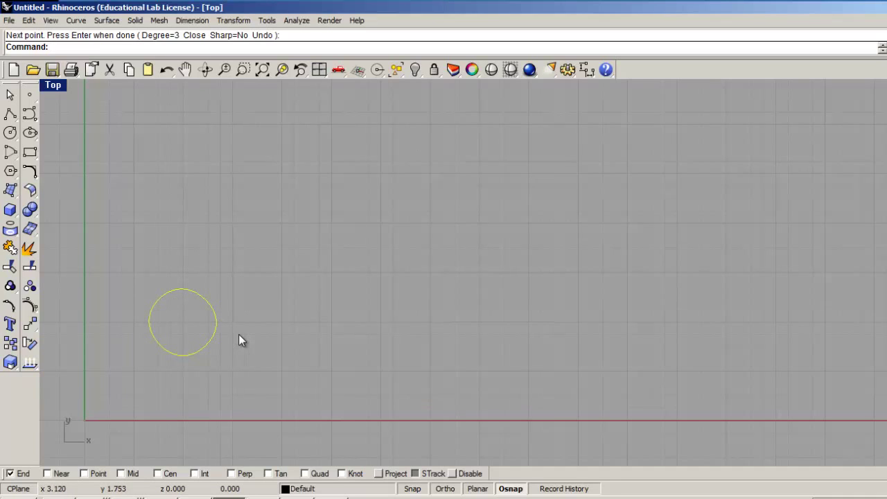
key(Delete)
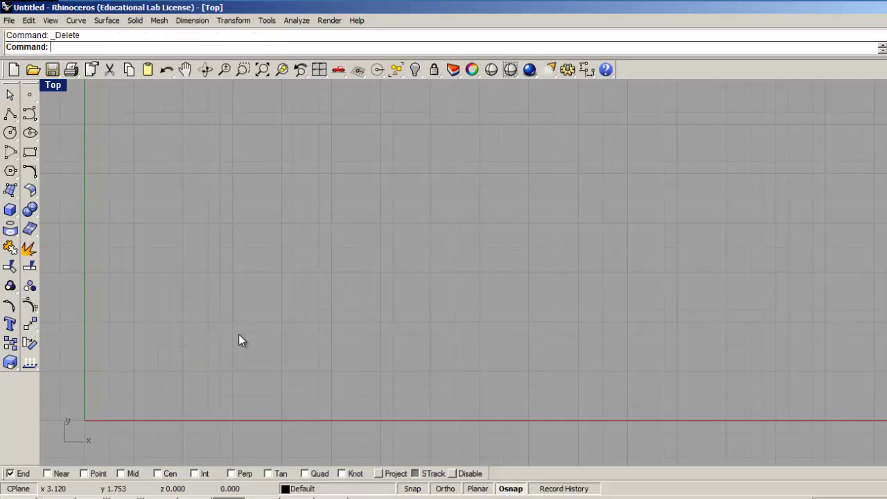
click(30, 113)
click(192, 324)
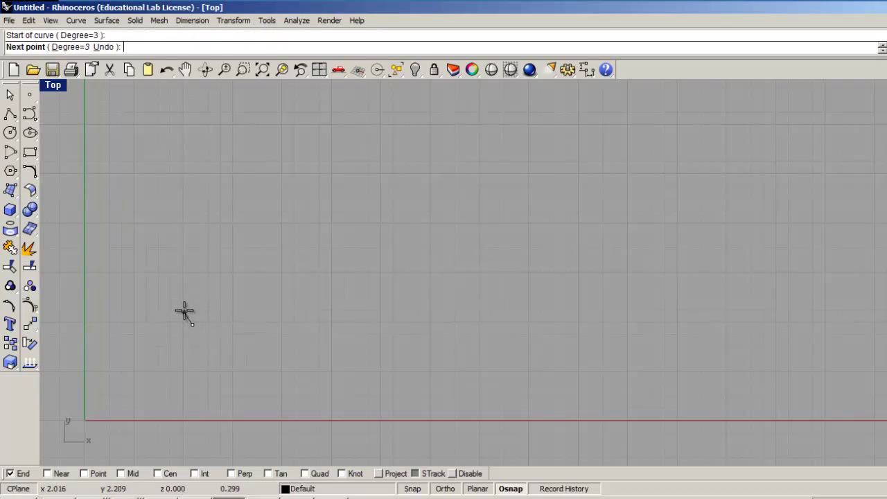
click(185, 308)
click(203, 305)
click(213, 317)
click(232, 317)
click(232, 294)
click(249, 293)
click(253, 306)
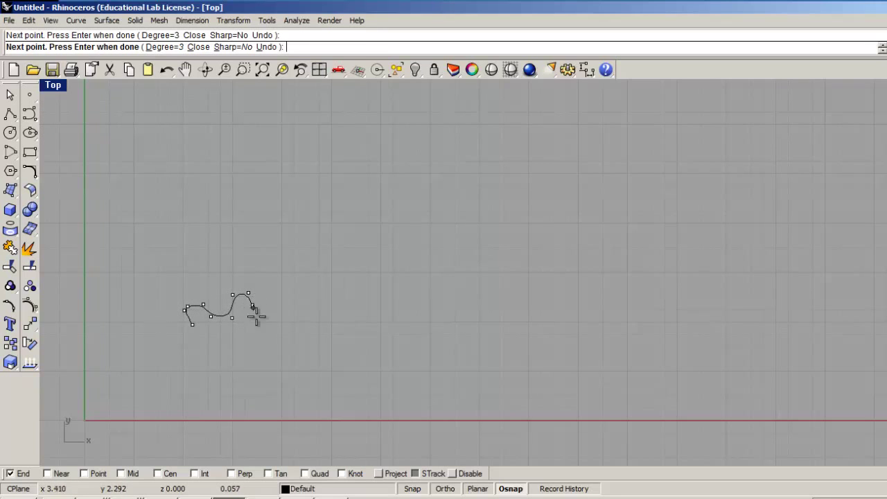
click(261, 340)
click(304, 323)
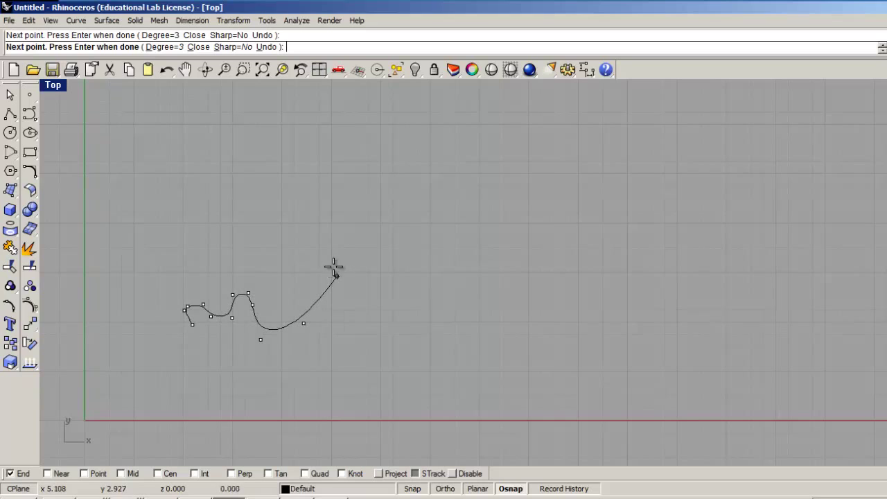
click(337, 276)
click(310, 224)
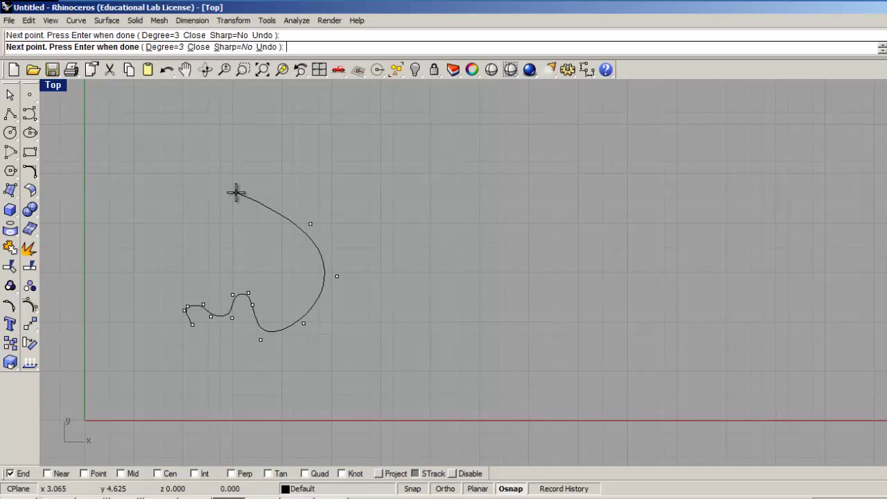
click(235, 192)
click(170, 211)
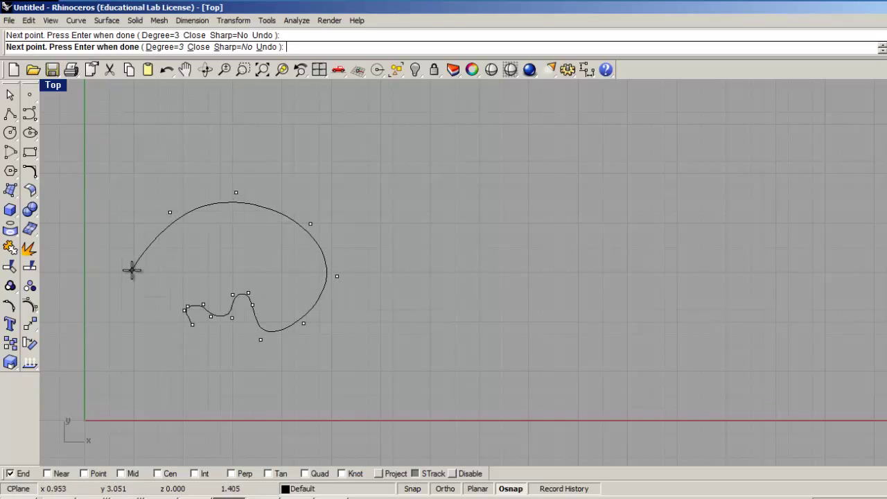
click(132, 270)
click(192, 326)
click(186, 317)
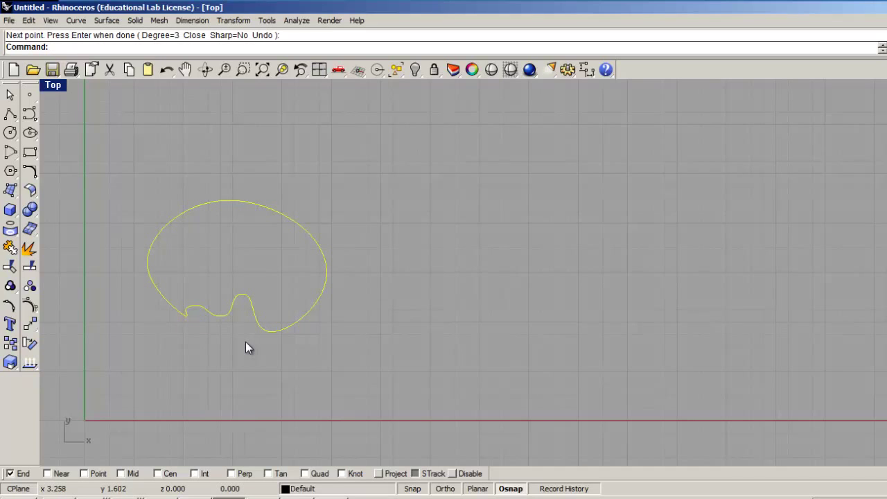
key(Delete)
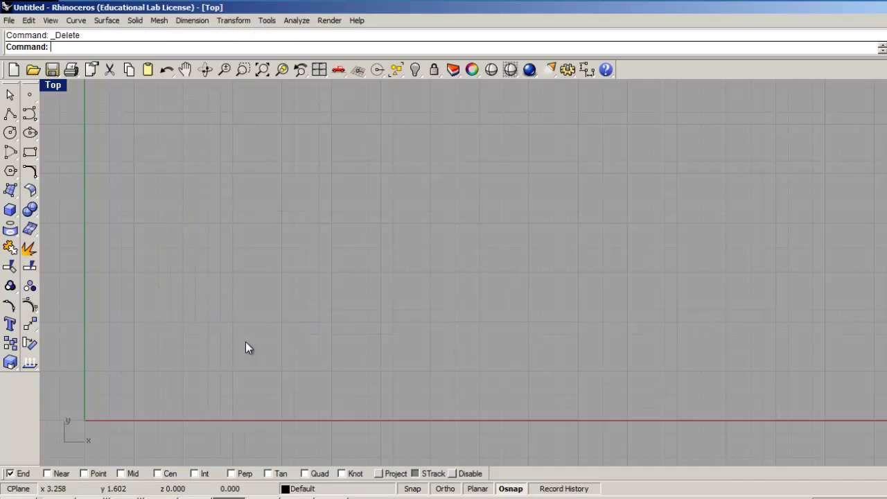
click(10, 324)
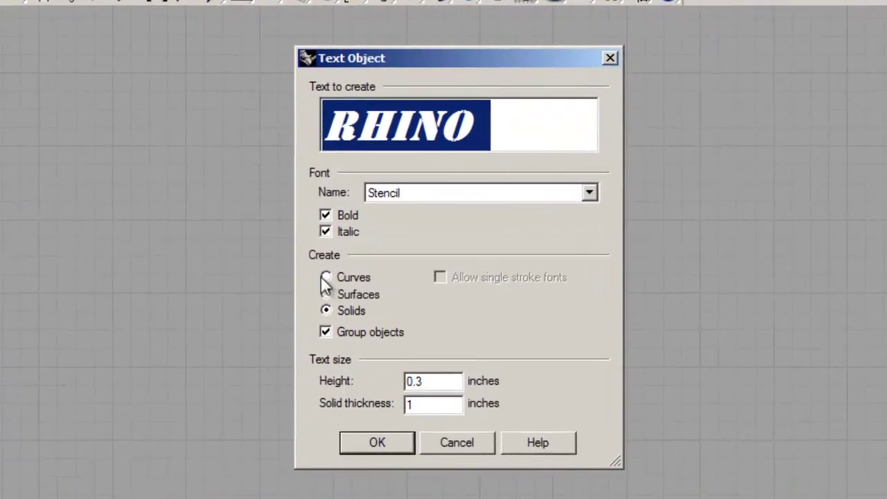
click(376, 262)
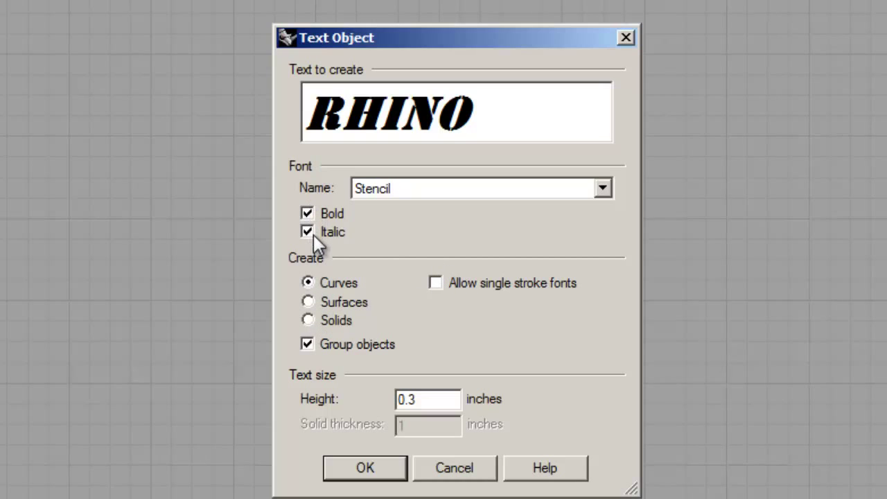
click(402, 470)
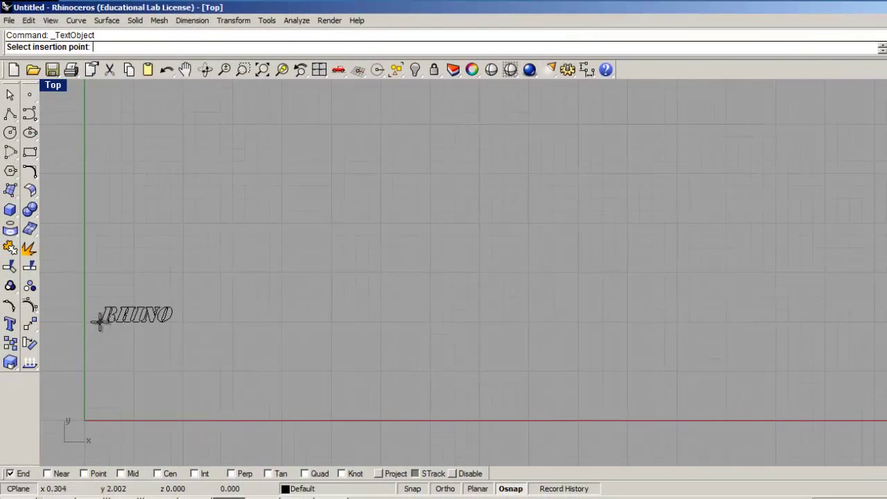
click(97, 319)
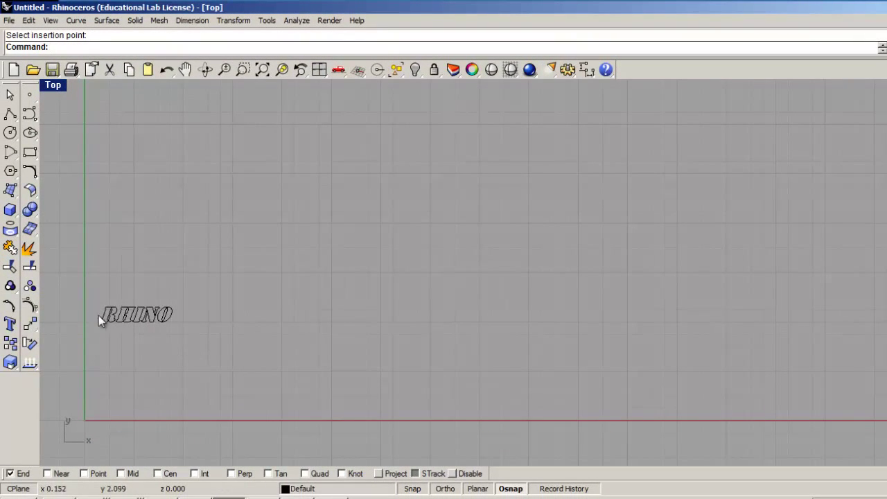
drag(79, 278, 214, 340)
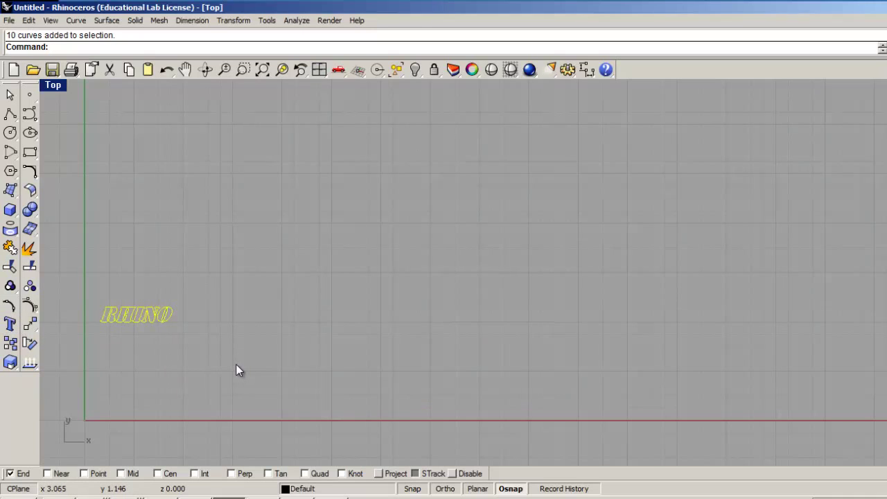
key(Escape)
key(ctrl+a)
key(Delete)
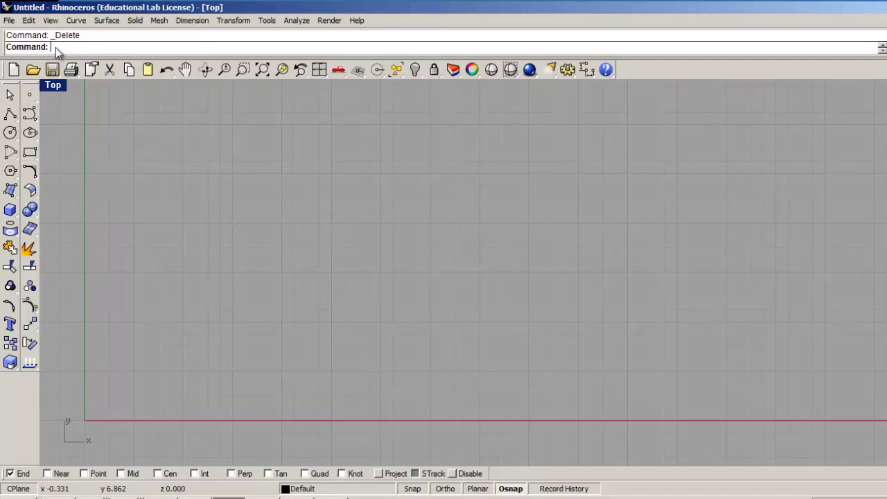
- Use Rect to draw a square with first corner at 0, length 4 and width 4
text(Rec)
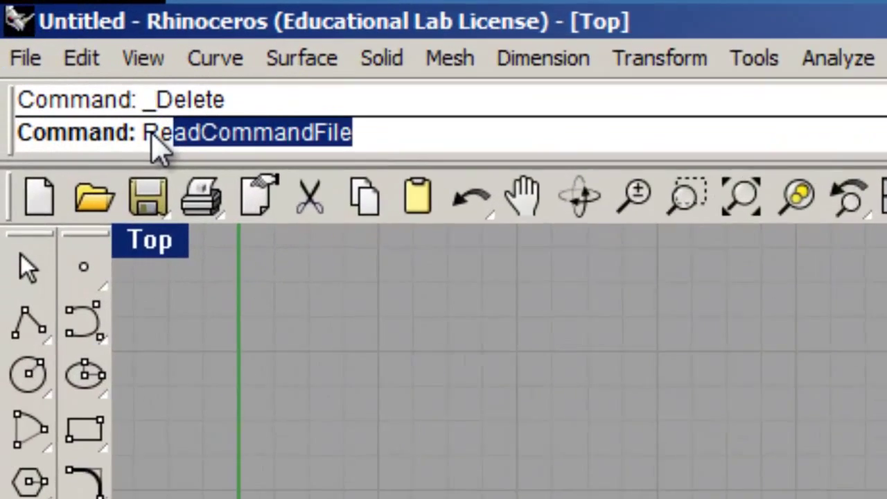
text(tangle)
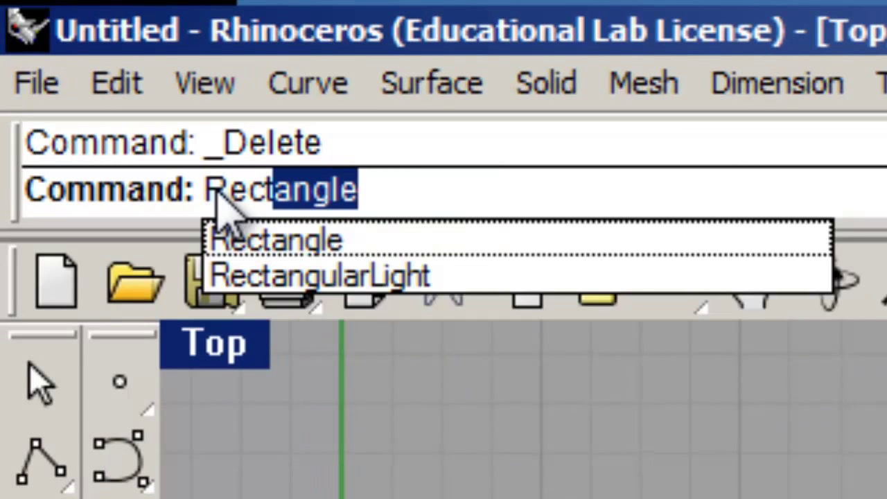
click(305, 245)
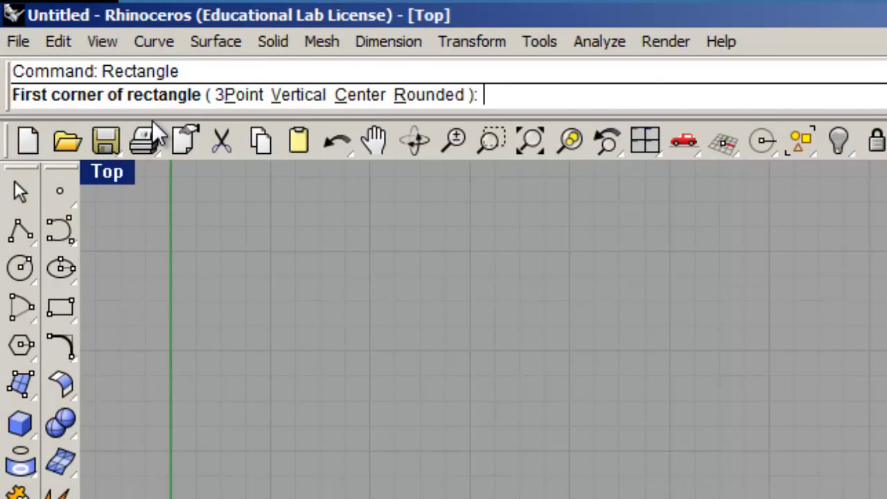
text(0)
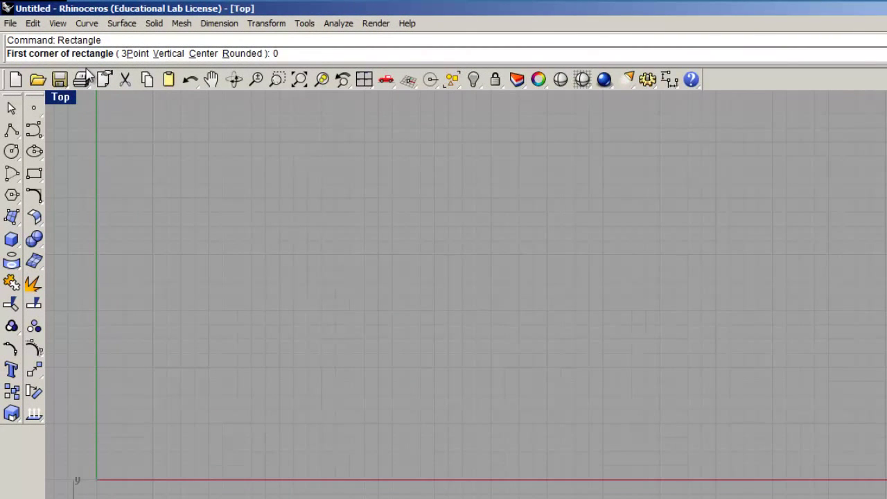
key(Return)
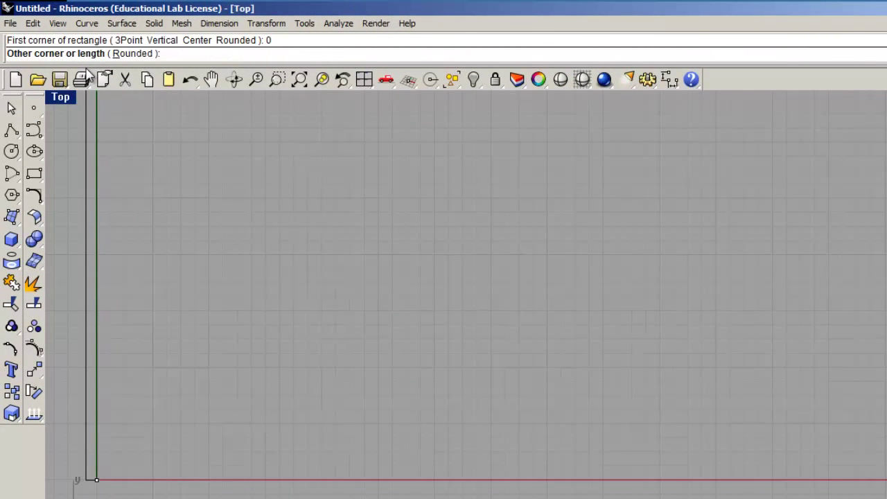
text(4)
key(Return)
text(4)
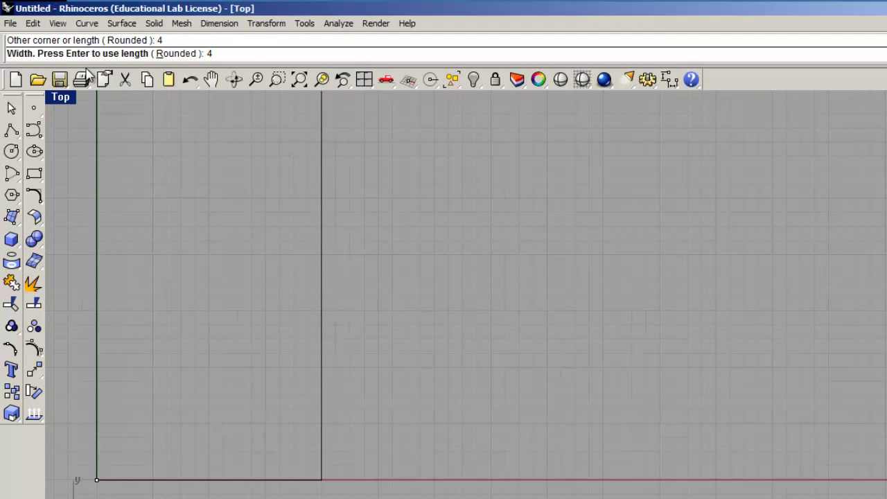
key(Return)
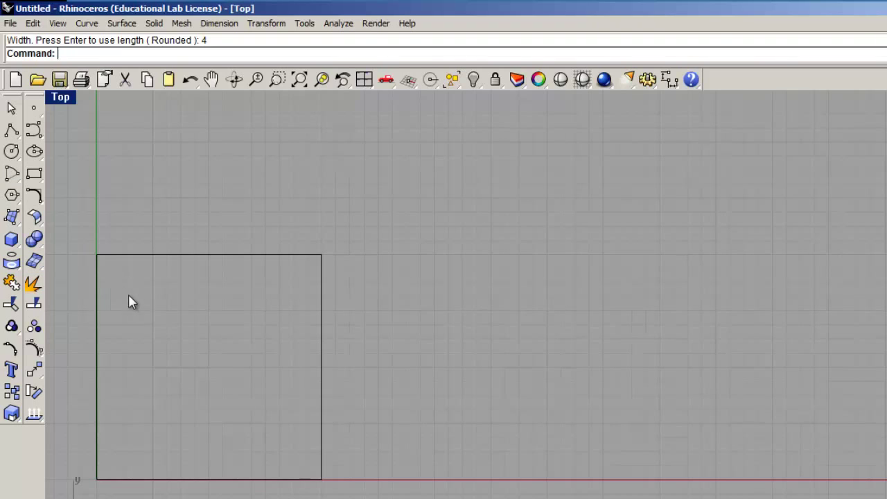
- Draw a default-radius circle near the square's top-left corner
click(11, 152)
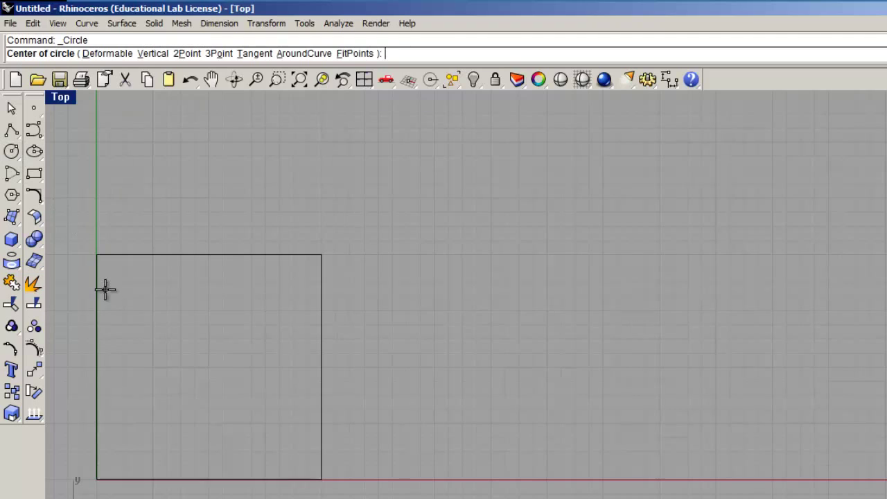
click(117, 278)
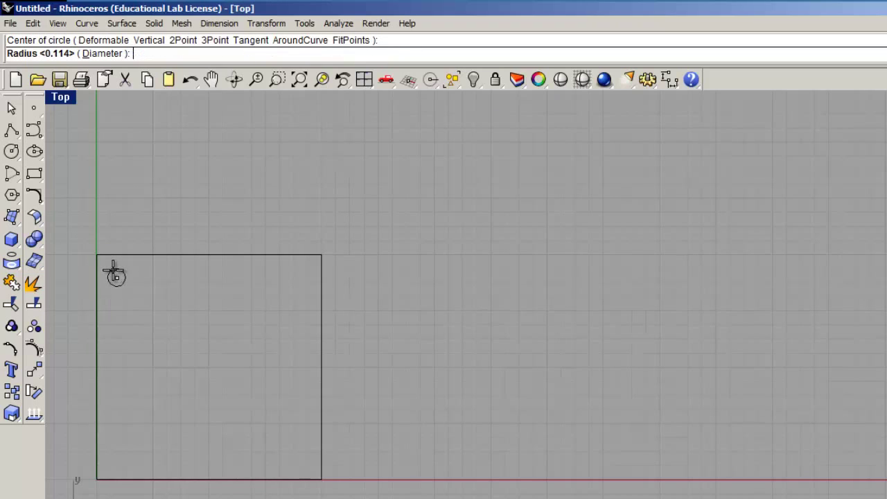
key(Return)
click(118, 282)
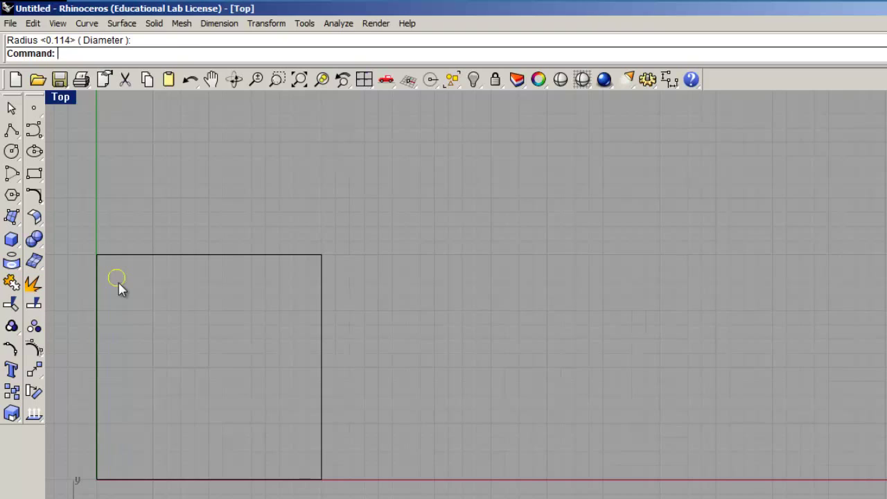
- Copy the circle to the square's top-right area and check both hole circles
key(ctrl+c)
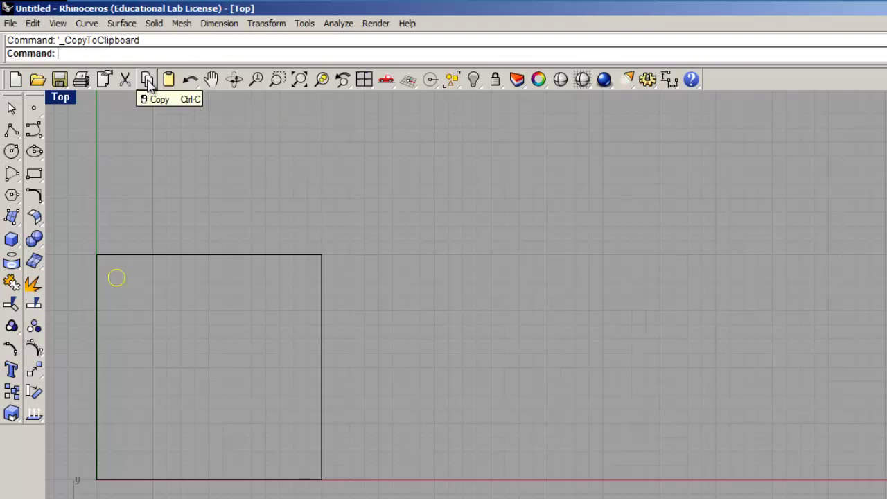
click(168, 79)
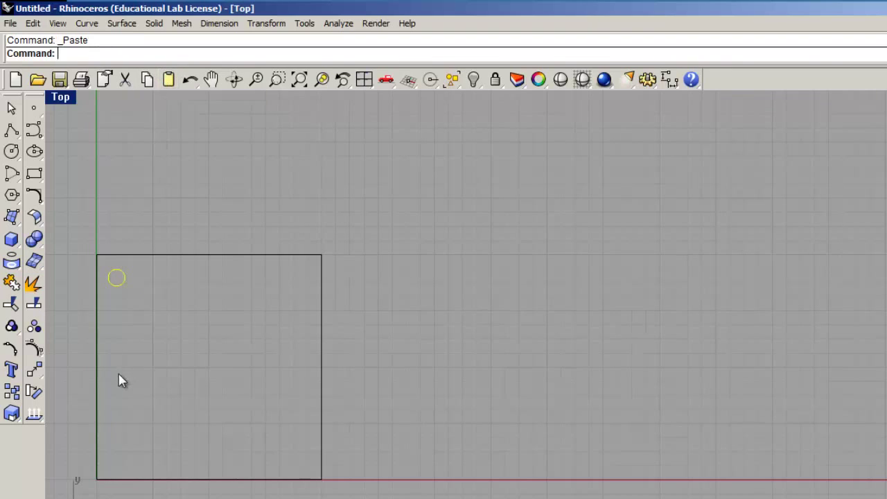
drag(118, 283, 303, 282)
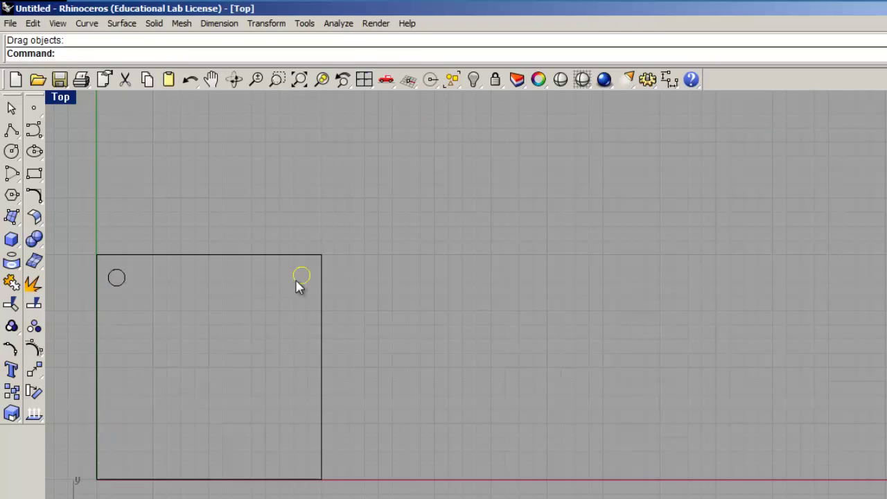
drag(118, 282, 120, 279)
click(420, 340)
click(119, 280)
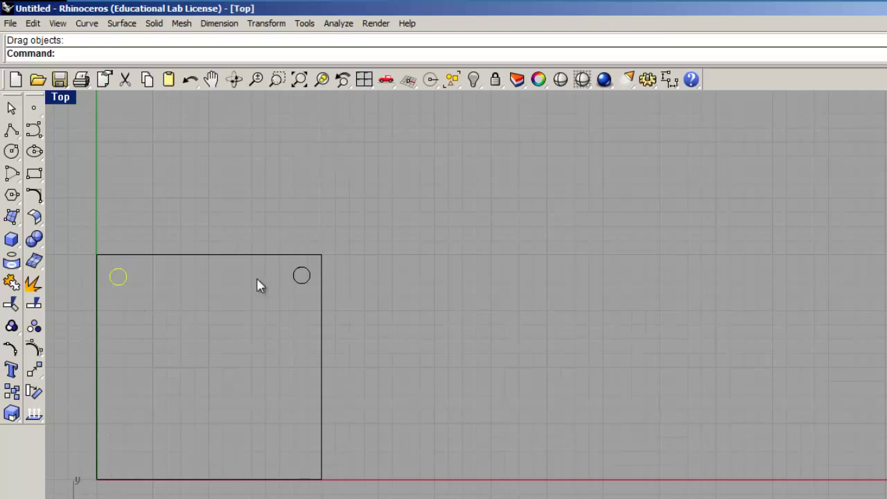
click(307, 280)
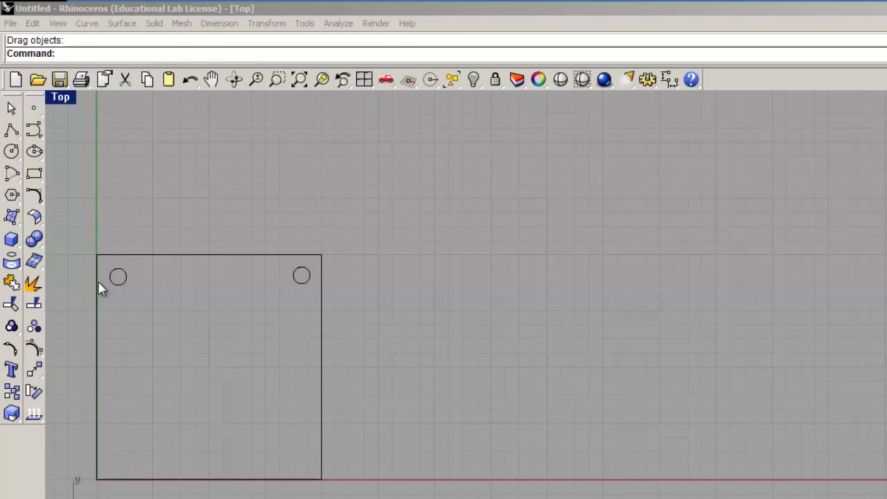
click(117, 286)
click(302, 284)
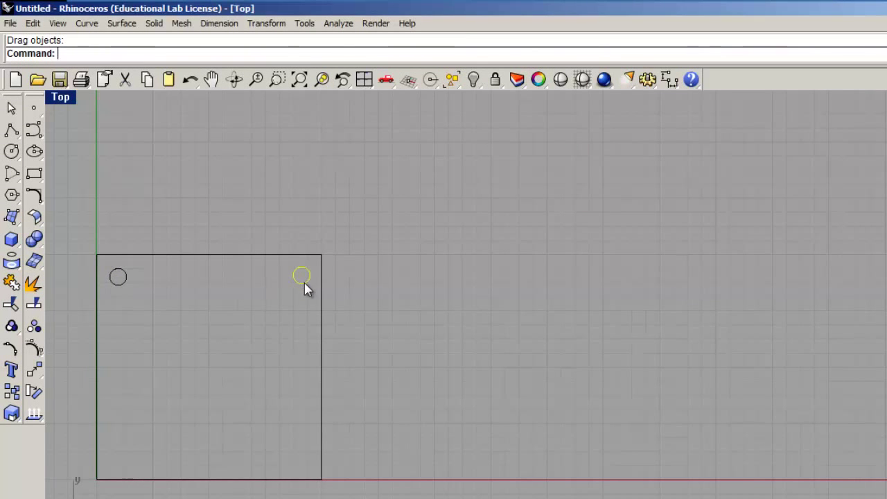
click(426, 344)
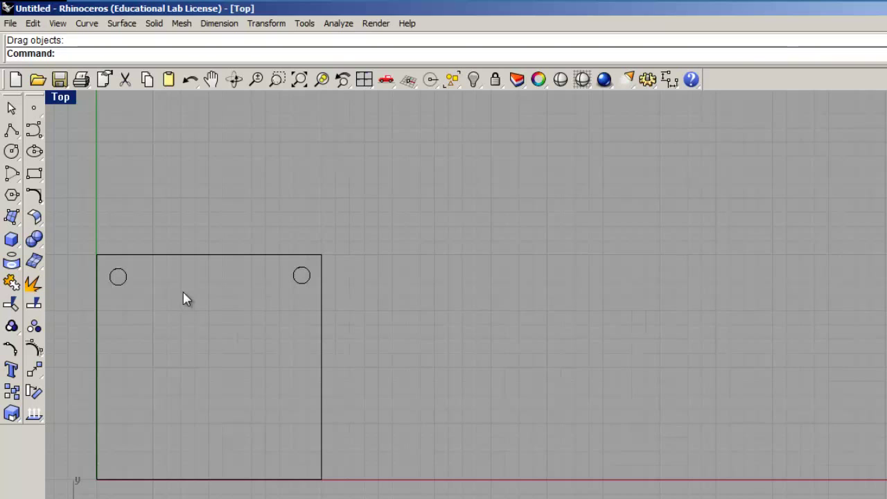
- Switch to Chrome and open the techcrunch HTML5 logo from the image results
key(alt+Tab)
key(alt+Tab)
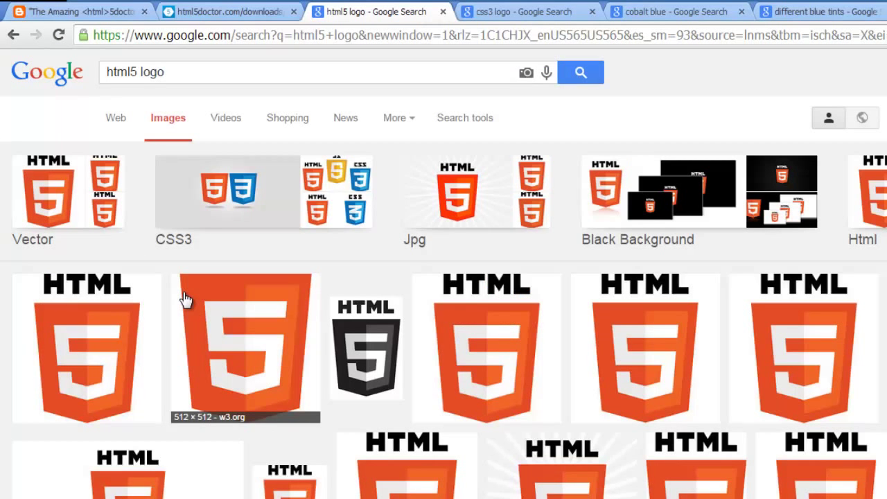
click(475, 204)
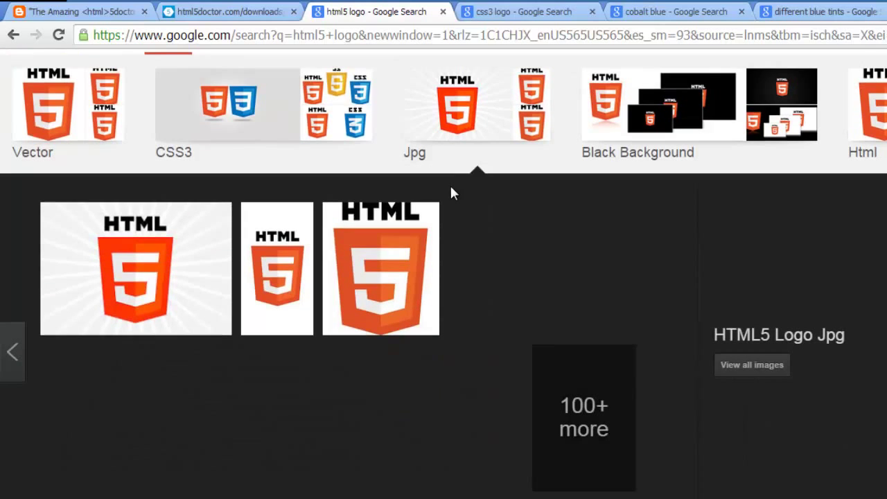
click(147, 266)
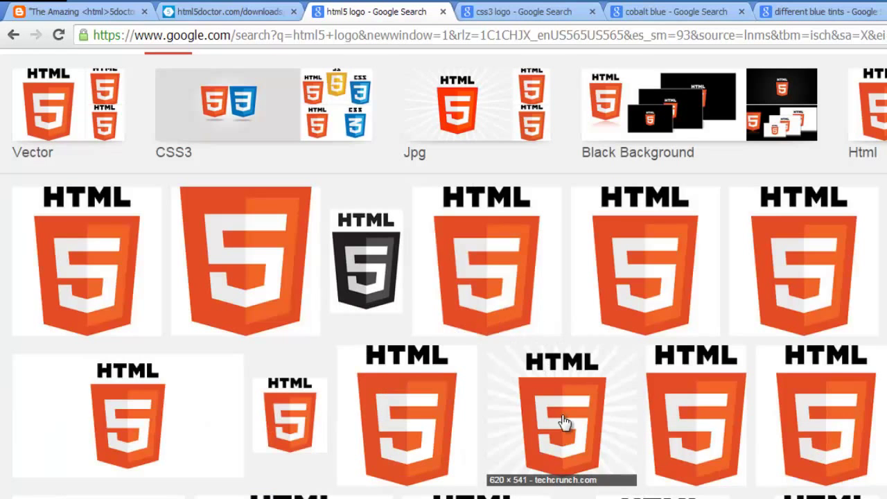
click(565, 423)
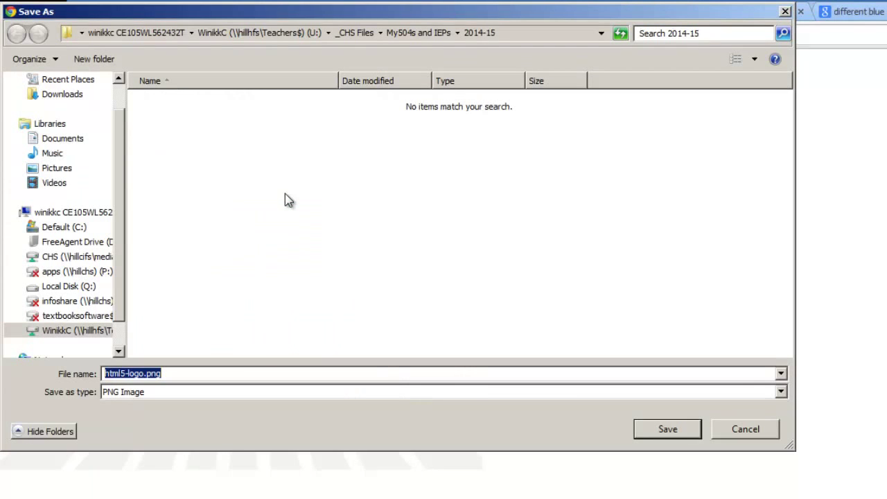
- Save the logo as html5-logo.png in the Pictures library
click(48, 170)
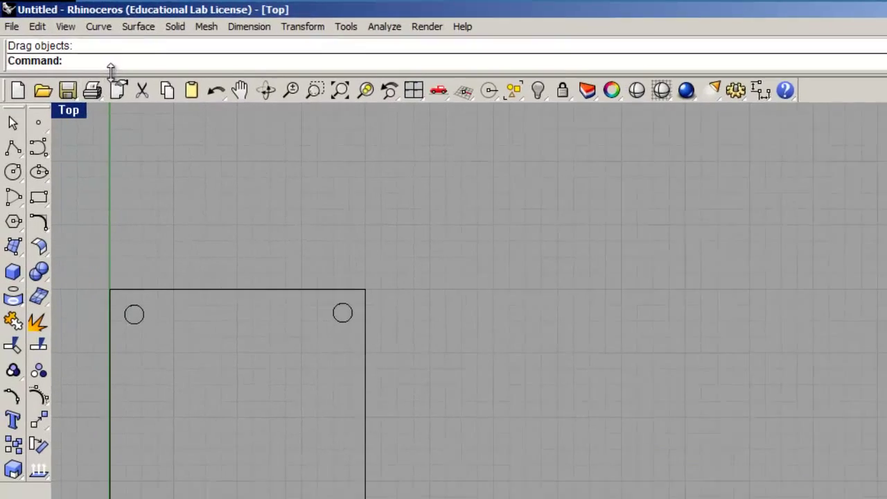
- Place html5-logo.png as a background bitmap, starting at the square's top-left corner
text(BackgroundBitmap)
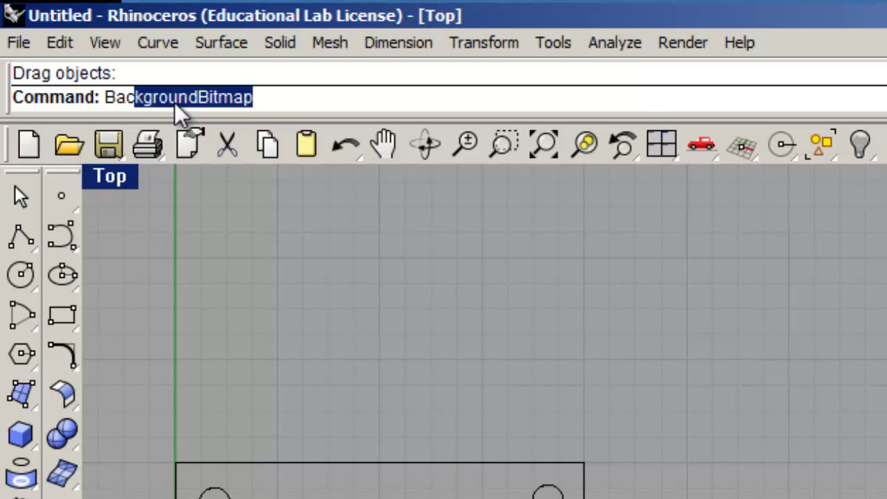
key(Return)
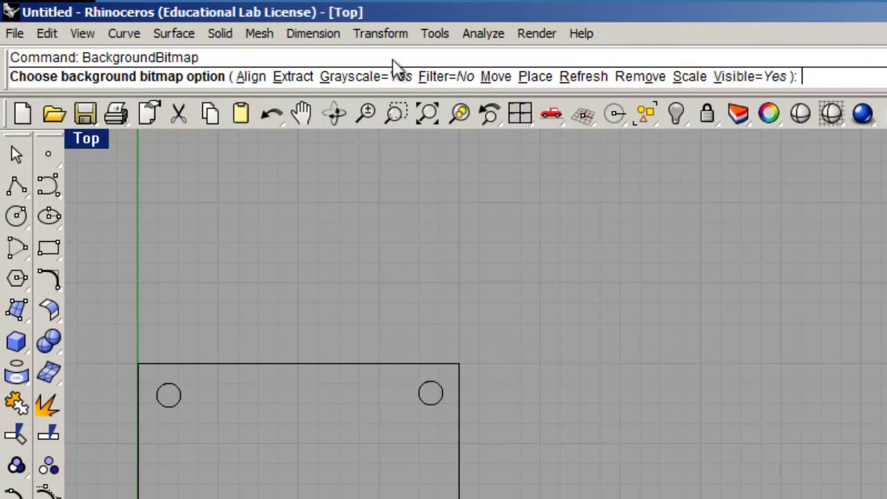
click(534, 76)
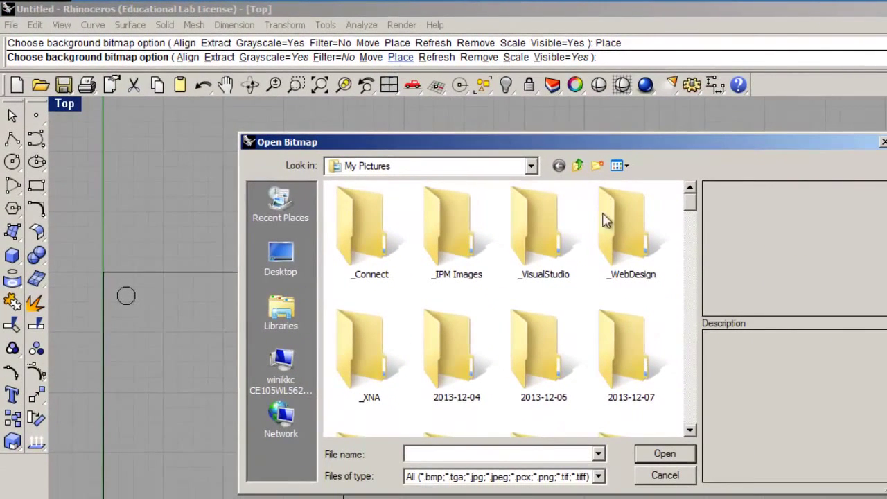
text(ht)
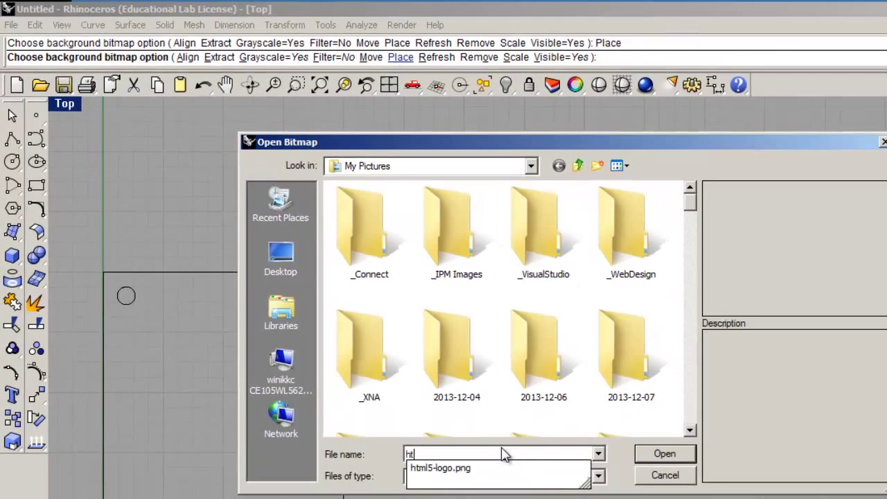
click(437, 469)
click(664, 455)
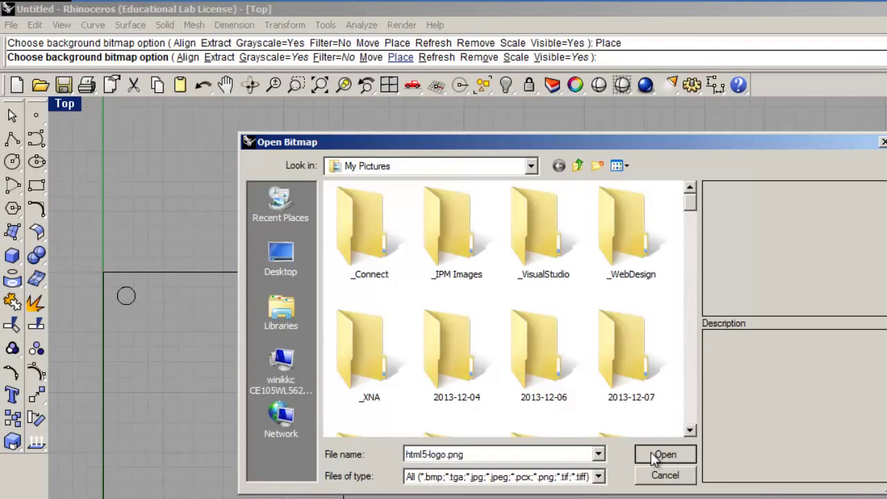
click(103, 273)
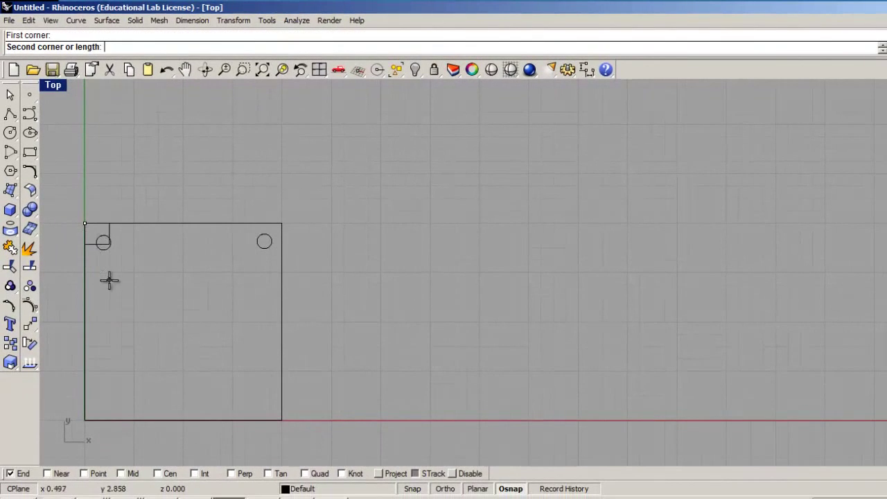
click(320, 441)
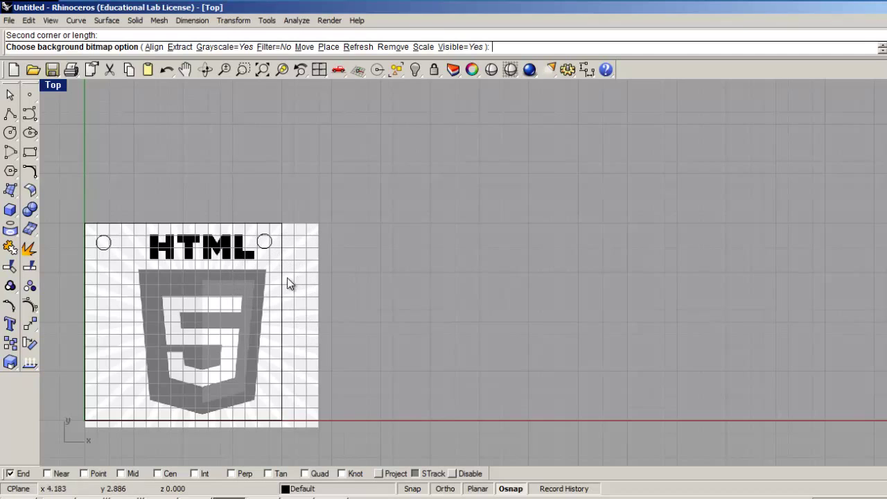
- Move the background logo image slightly to the left
click(305, 47)
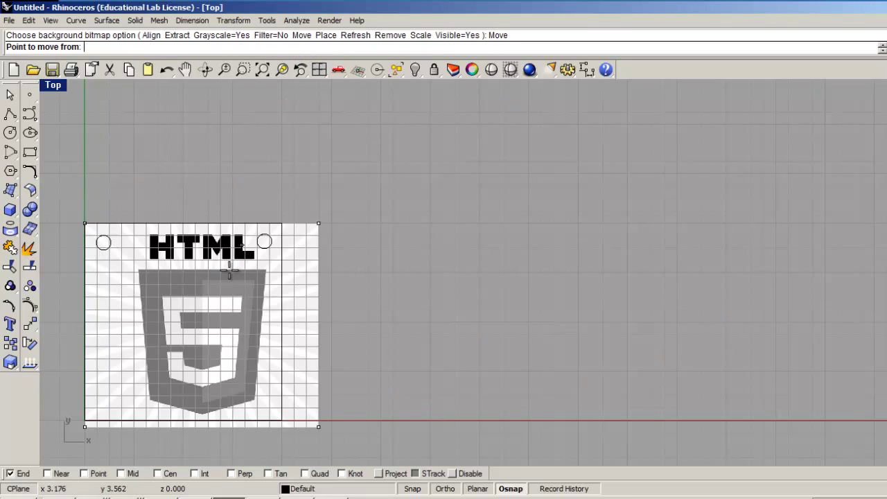
click(203, 326)
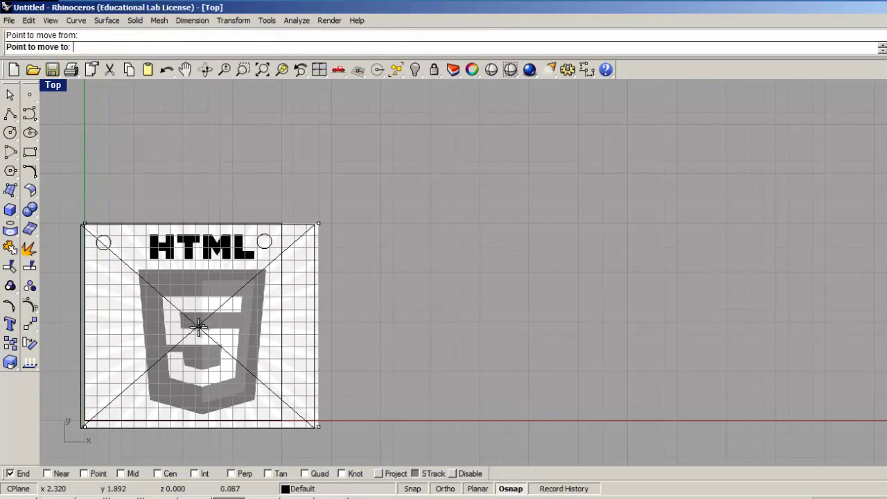
click(187, 327)
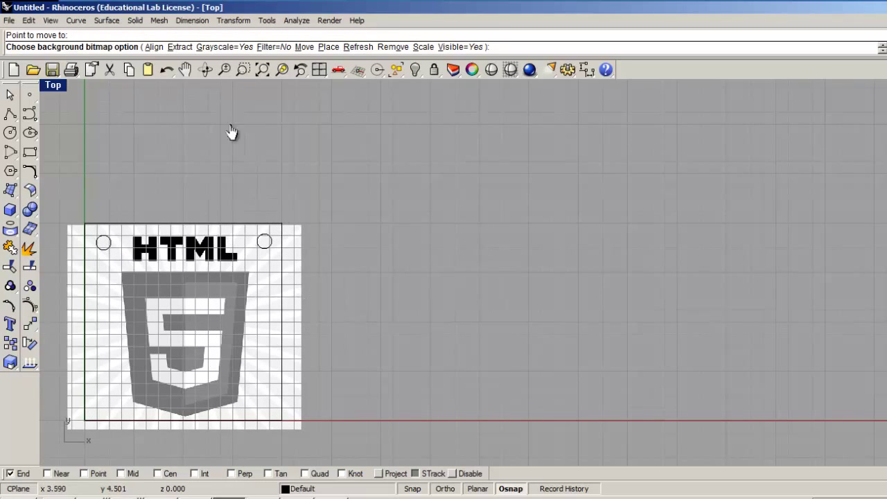
- Turn grayscale off so the logo displays in full colour
click(223, 47)
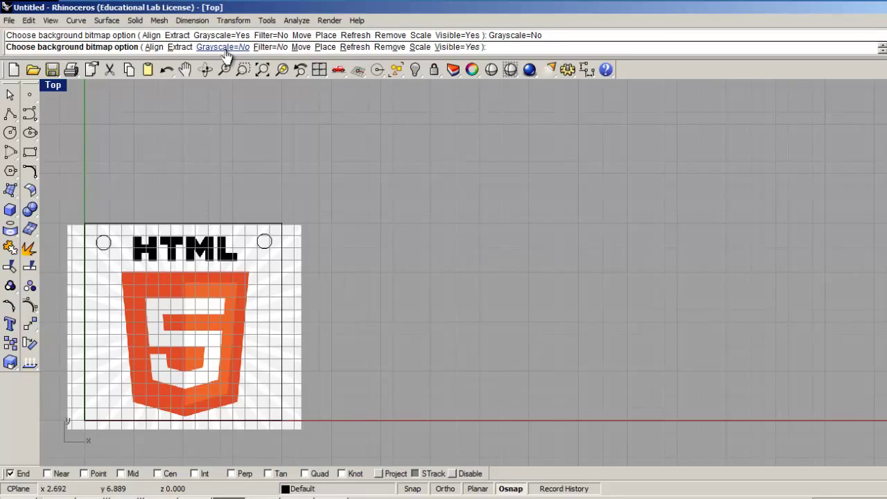
click(223, 48)
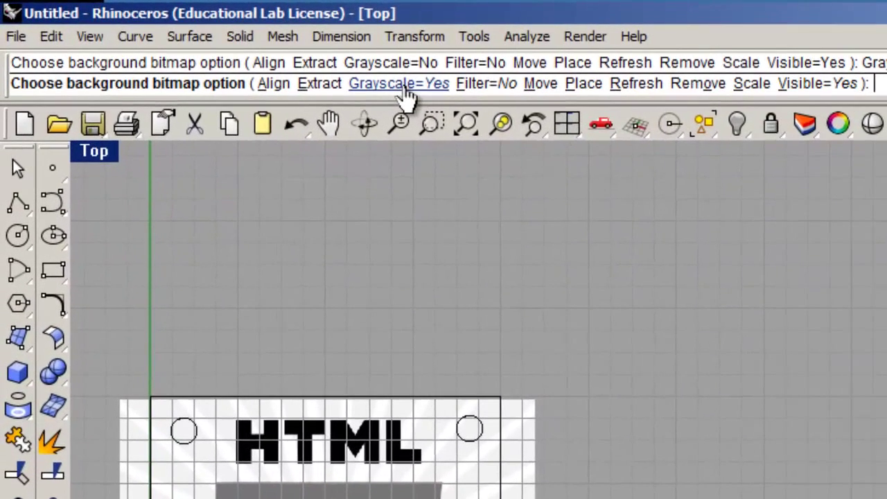
click(405, 90)
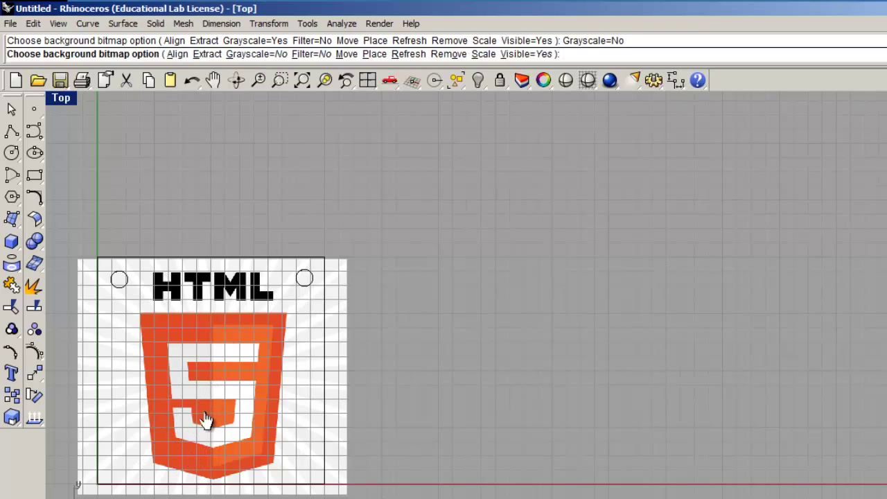
- Scale the background logo down from its lower-left corner
click(485, 54)
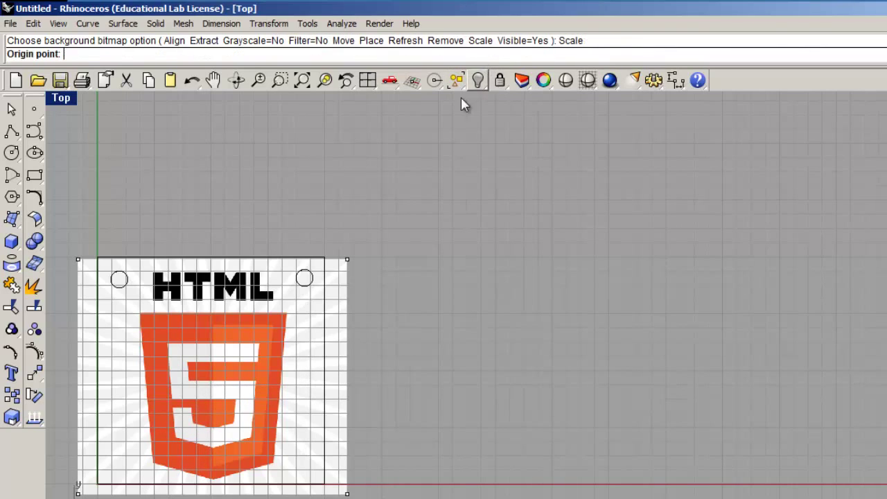
click(100, 483)
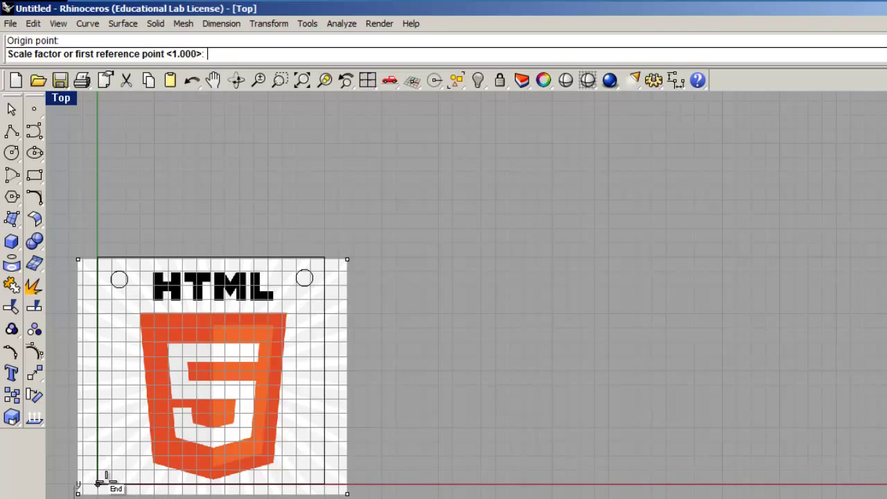
click(343, 299)
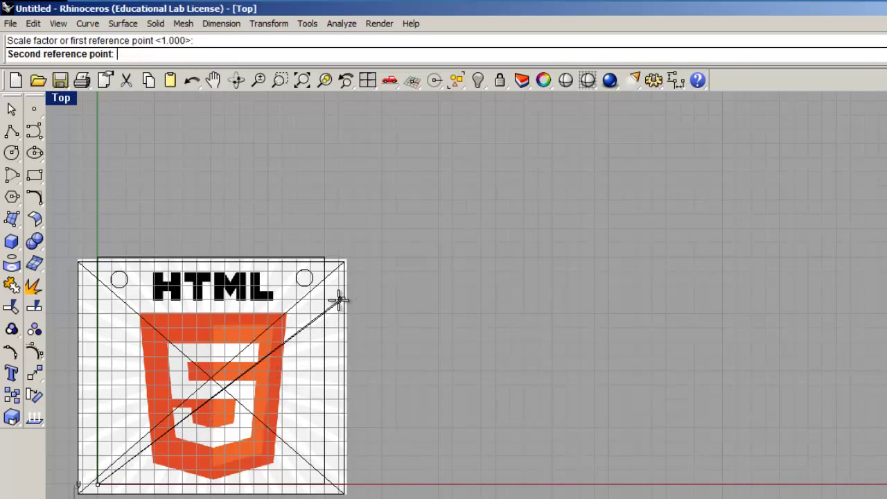
click(324, 308)
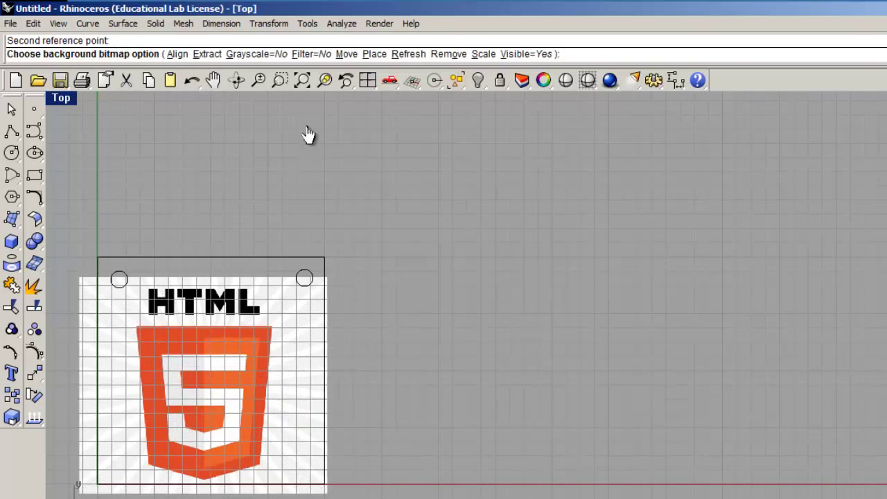
- Move the resized logo inside the square frame and end the BackgroundBitmap command
click(346, 54)
click(192, 381)
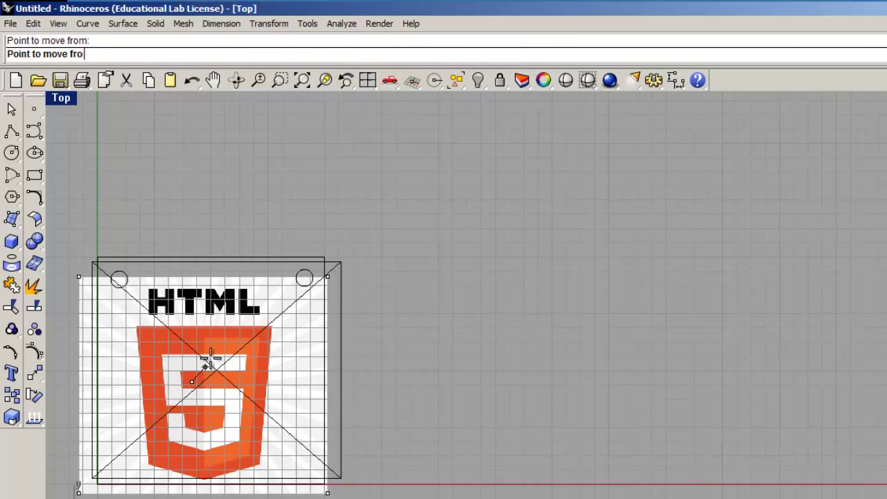
click(200, 364)
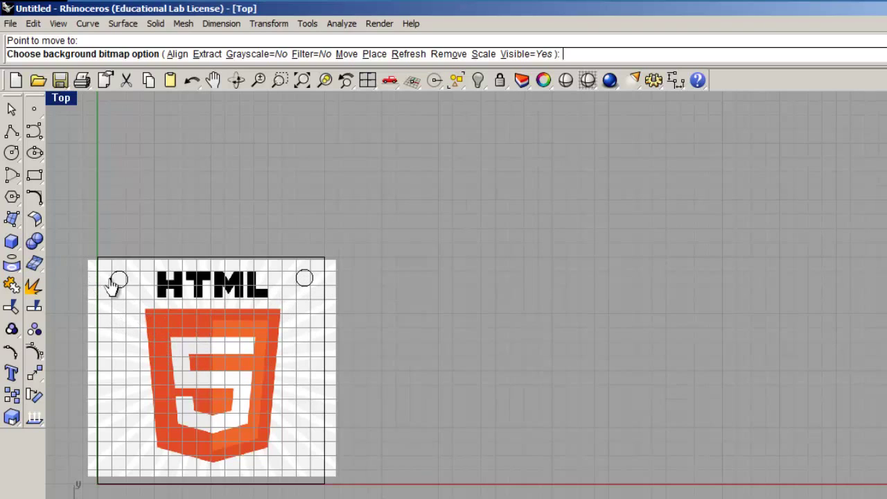
click(346, 55)
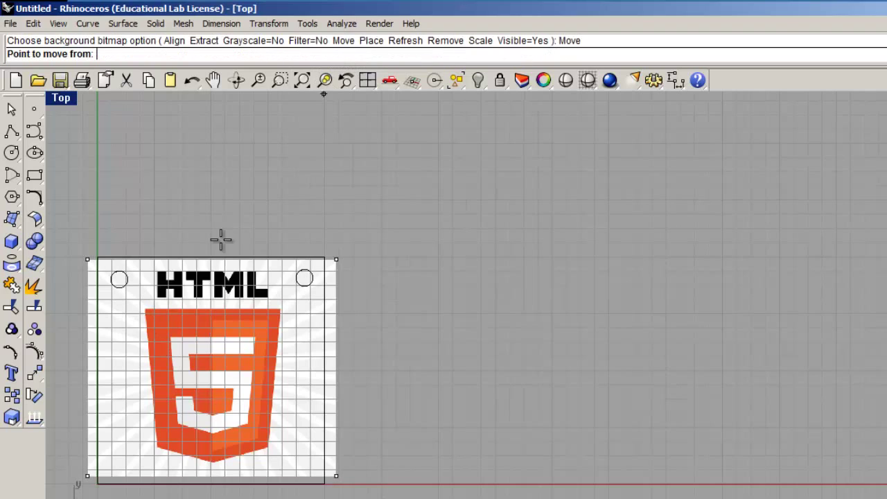
click(177, 365)
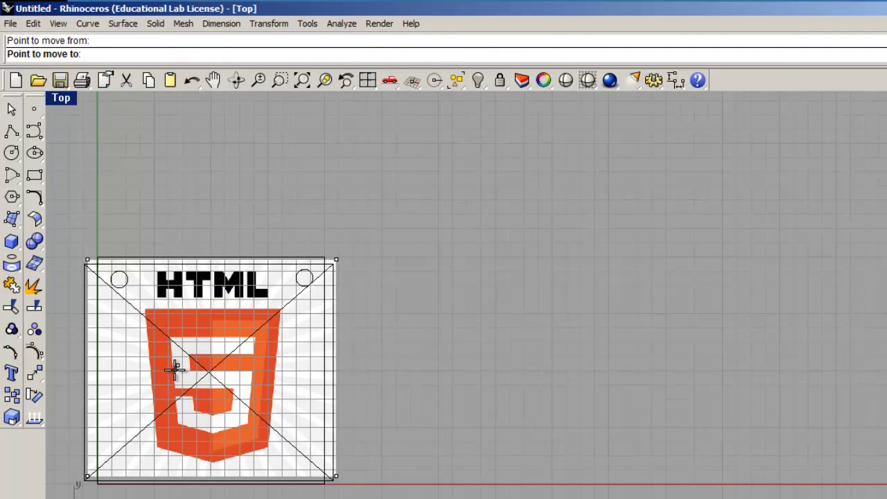
click(175, 373)
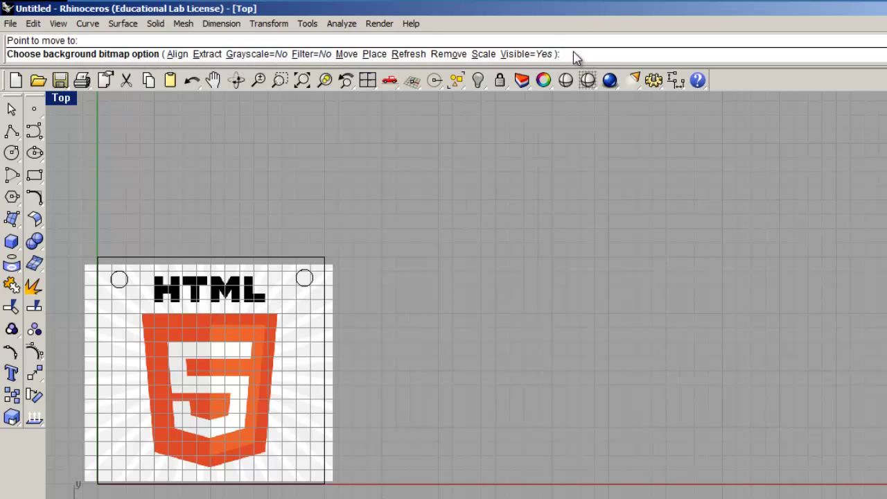
key(Return)
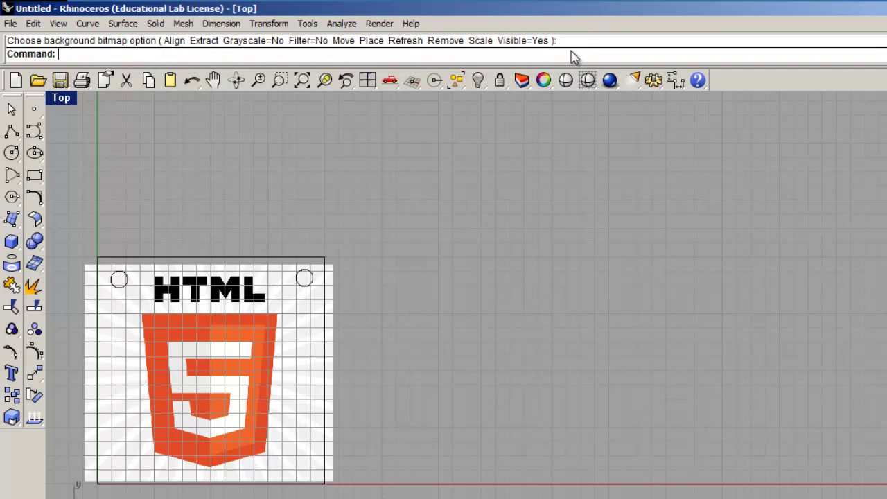
click(323, 263)
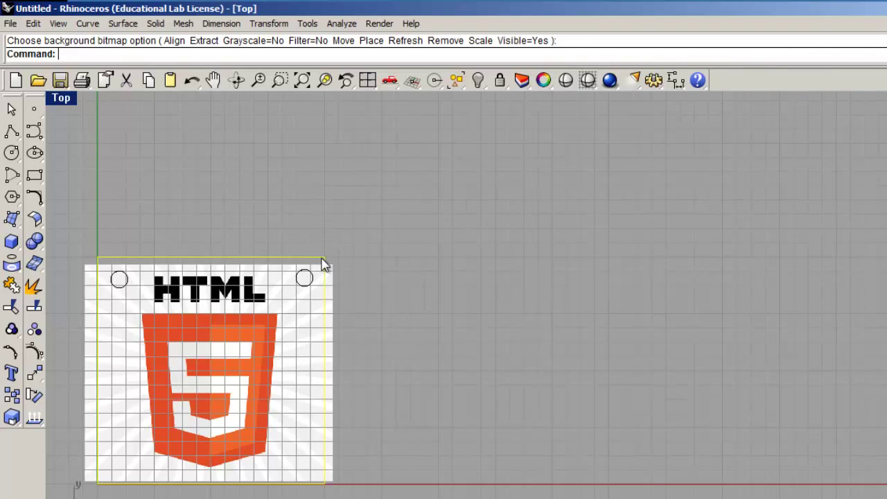
click(363, 317)
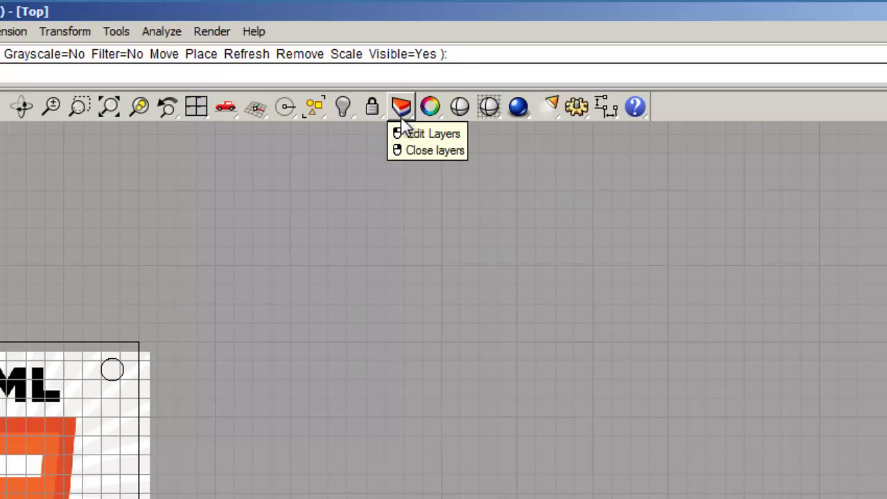
- Open the Layers panel listing Default and Layer 01 to Layer 05, and move it near the drawing
click(401, 108)
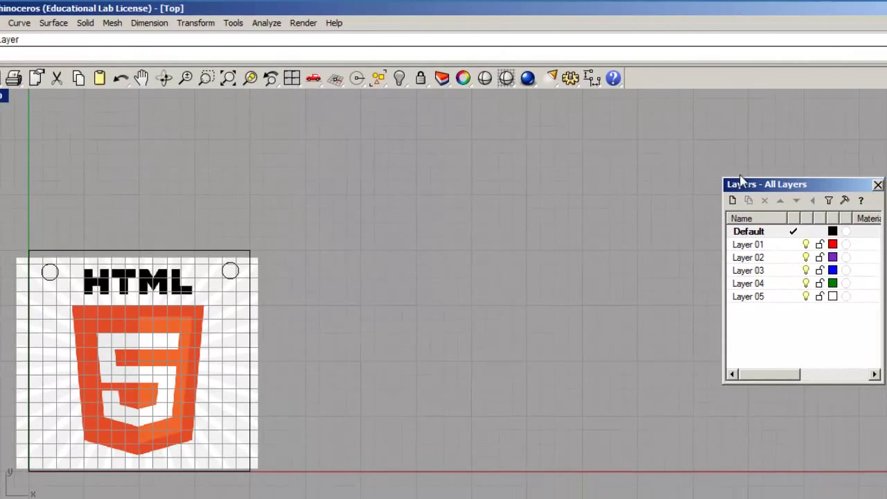
drag(741, 179, 375, 215)
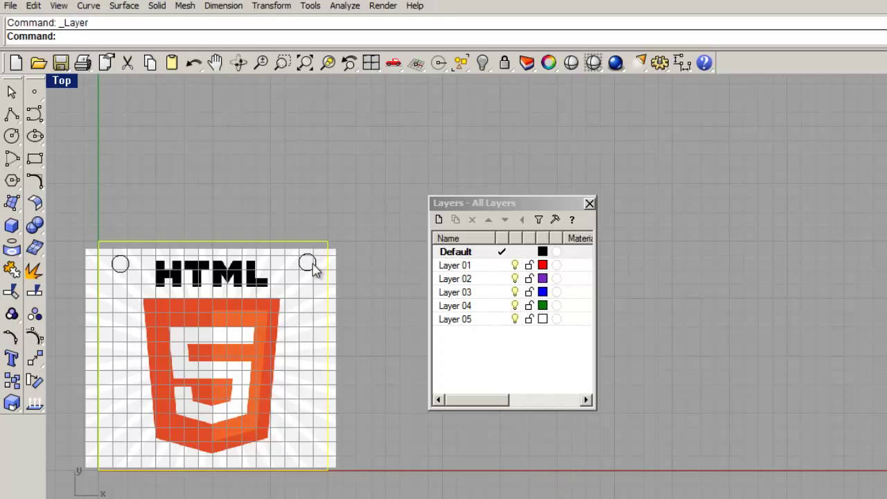
click(308, 255)
key(Escape)
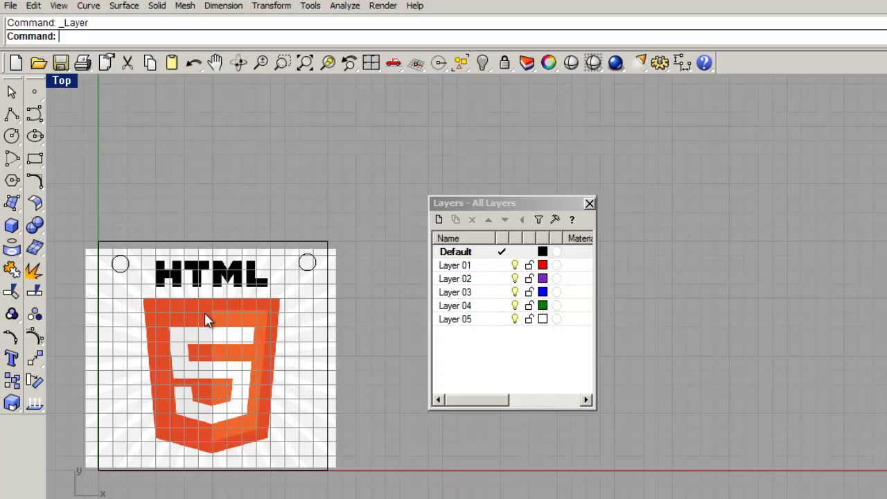
- Zoom in on the HTML lettering and shift the Layers panel off the top-right circle
scroll(206, 320, up, 5)
right_drag(143, 300, 211, 337)
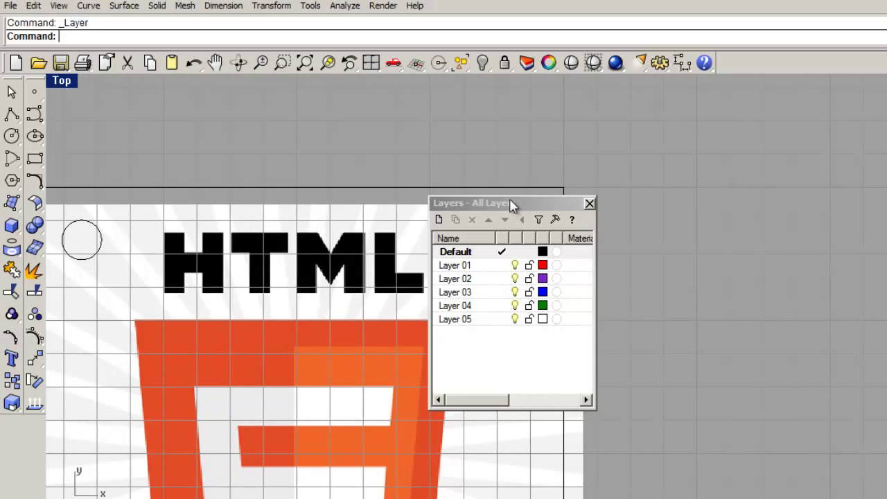
drag(511, 204, 638, 213)
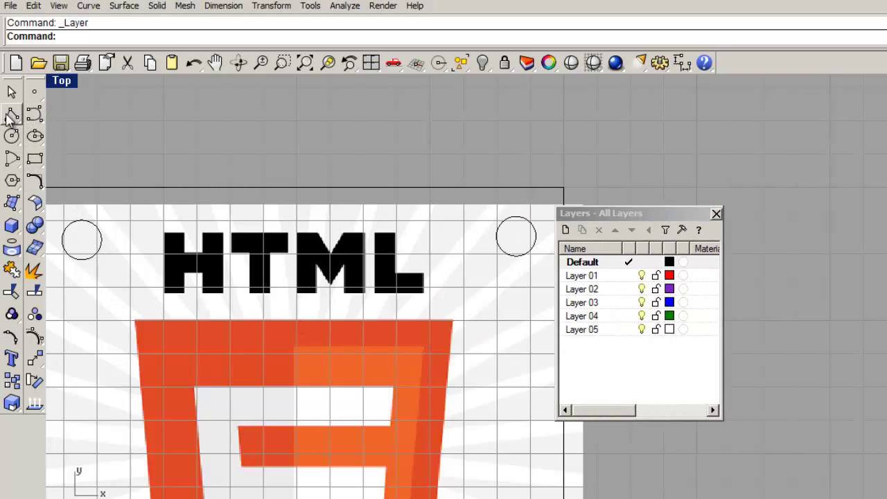
- Start a polyline at the H's top edge and trace down its right leg
click(10, 116)
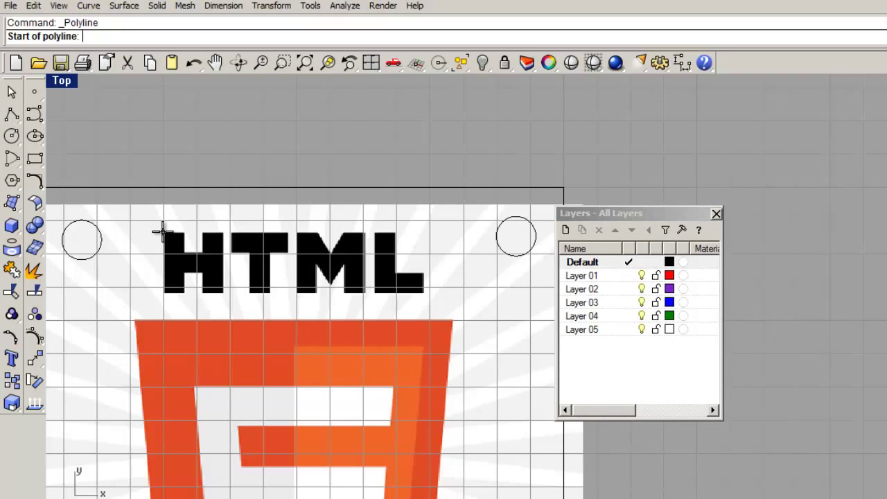
scroll(162, 233, up, 3)
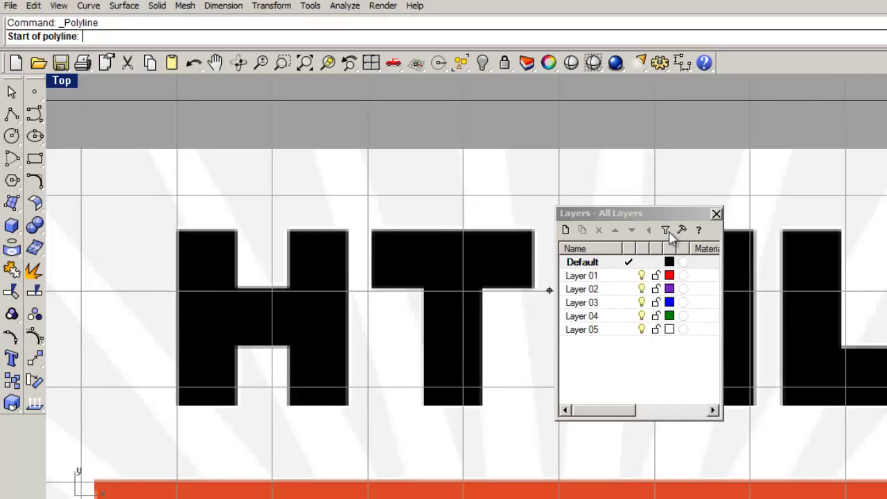
drag(640, 212, 875, 122)
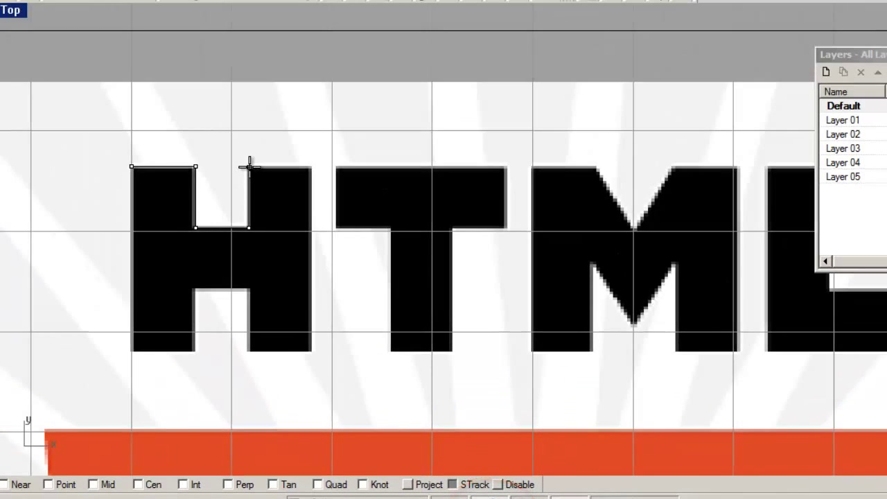
click(250, 167)
click(311, 167)
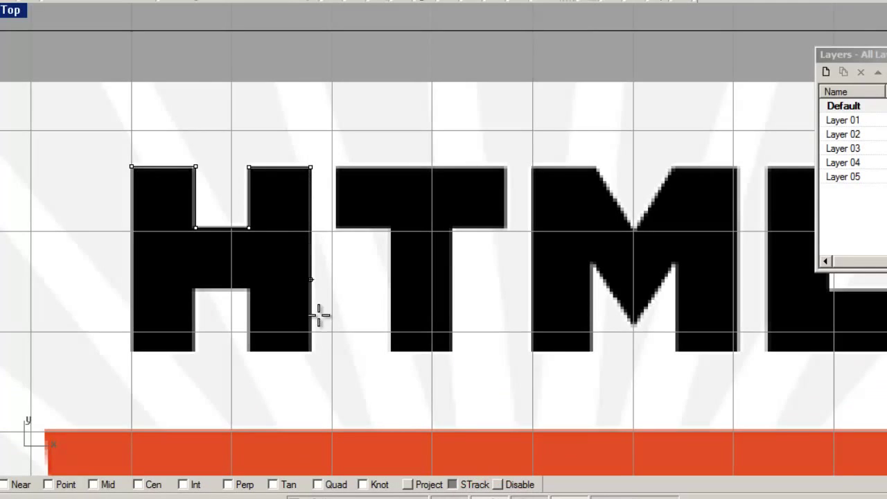
click(311, 350)
click(248, 350)
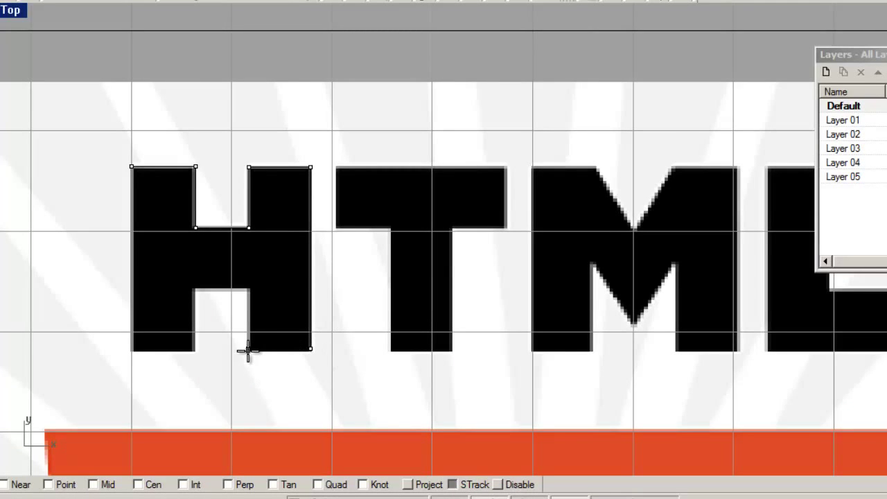
- Trace the crossbar and left leg, close the H outline at the top-left, and select it
click(248, 290)
click(195, 290)
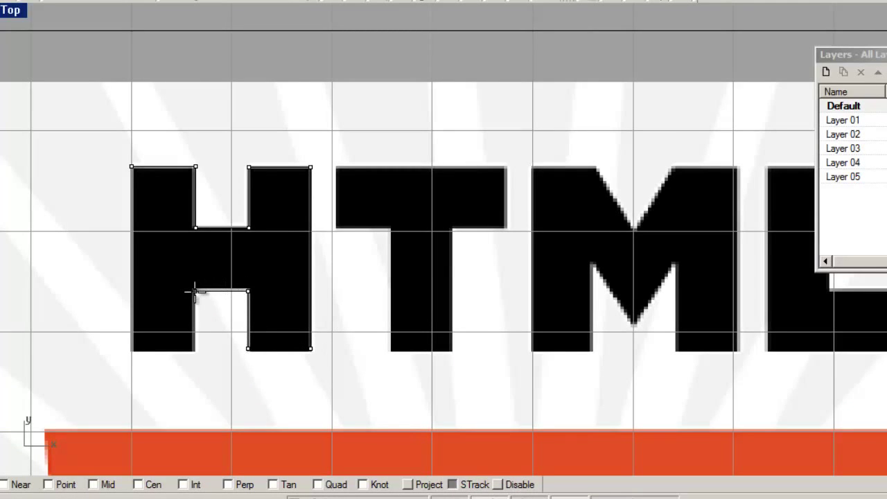
click(195, 349)
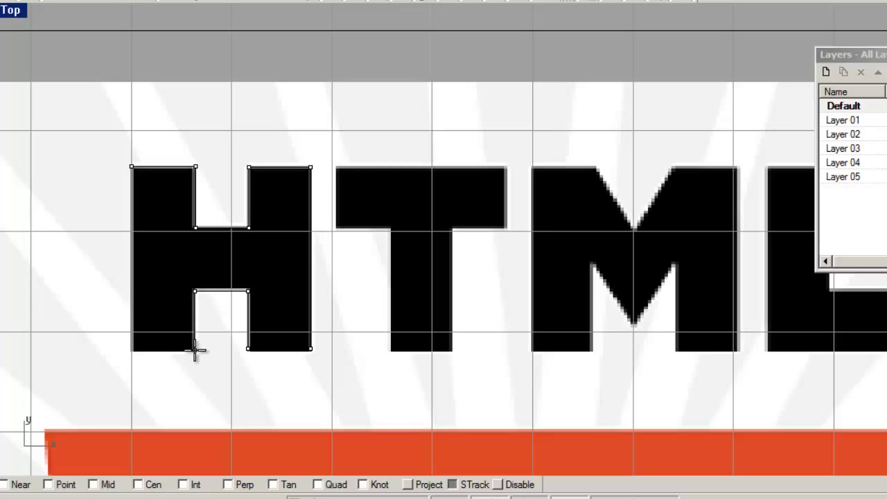
click(132, 350)
click(139, 167)
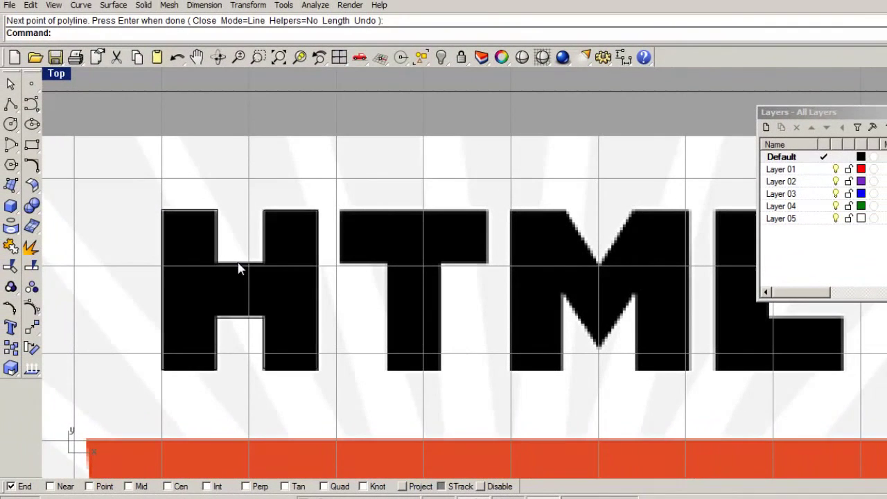
click(224, 246)
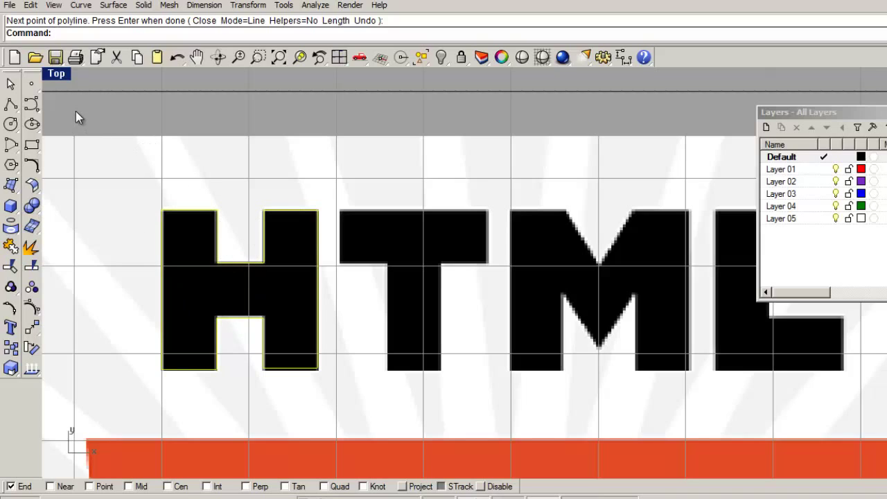
- Use BackgroundBitmap to toggle the logo off and on, leaving it visible behind the H outline
text(BackgroundBitmap)
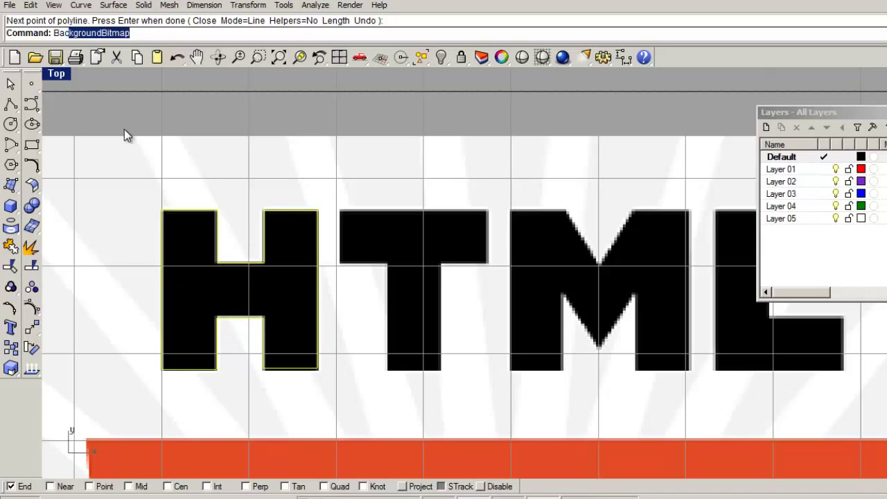
key(Return)
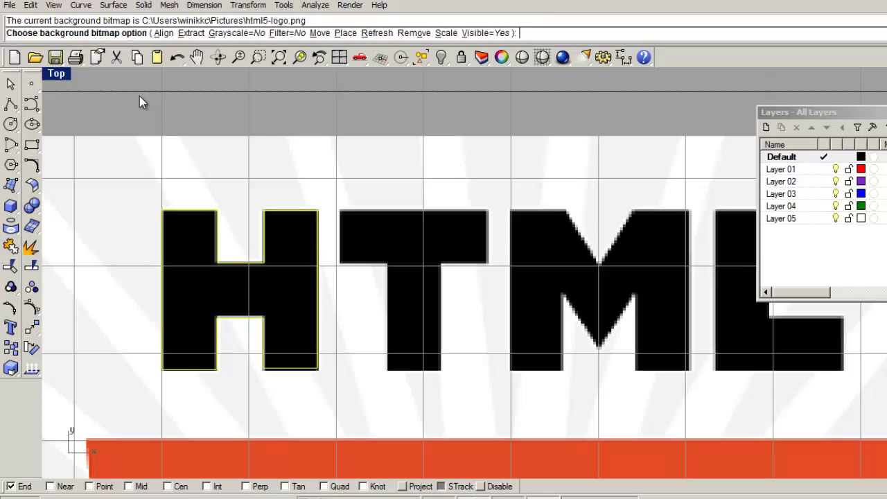
click(485, 33)
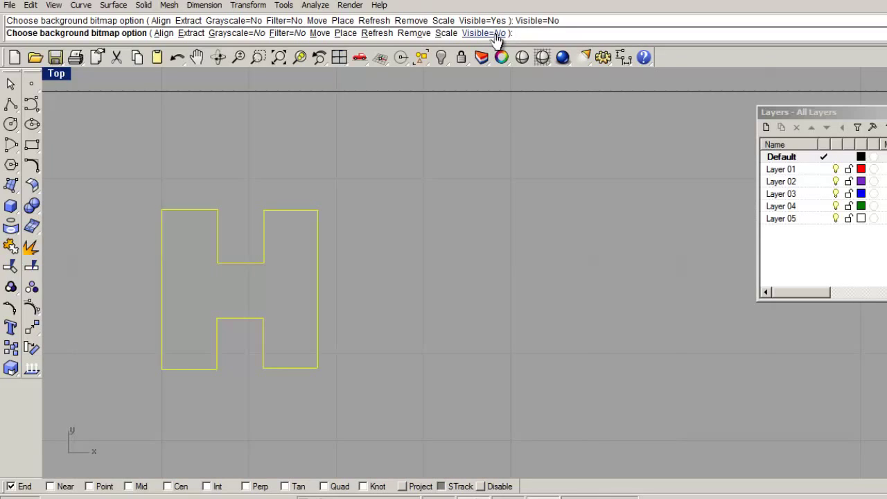
click(496, 36)
click(496, 36)
click(494, 34)
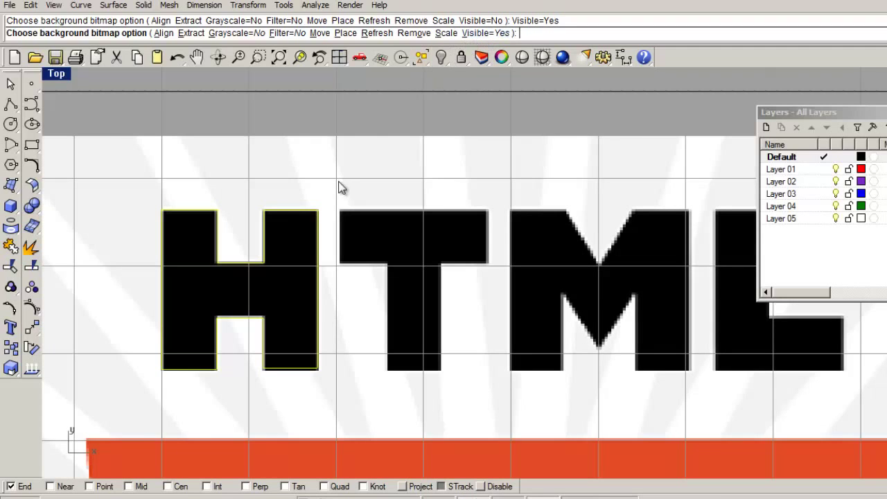
- Draw an open polyline along the T's top edge and partway down its right side
key(Return)
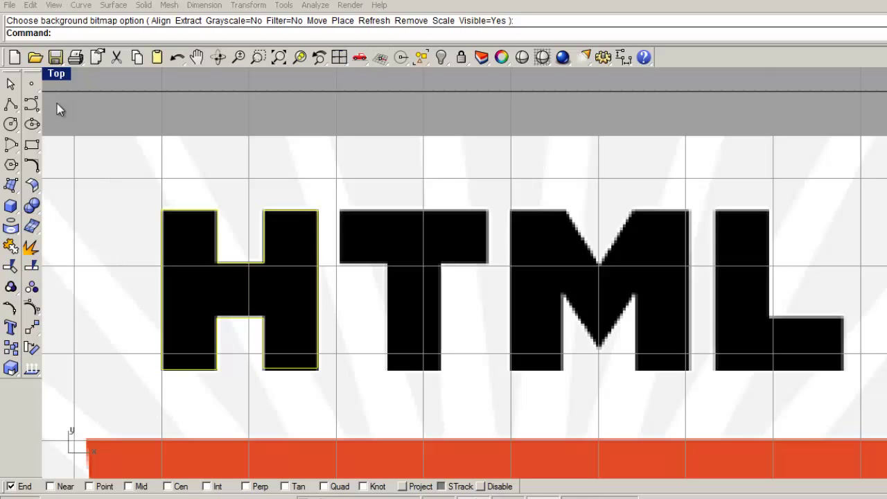
click(10, 103)
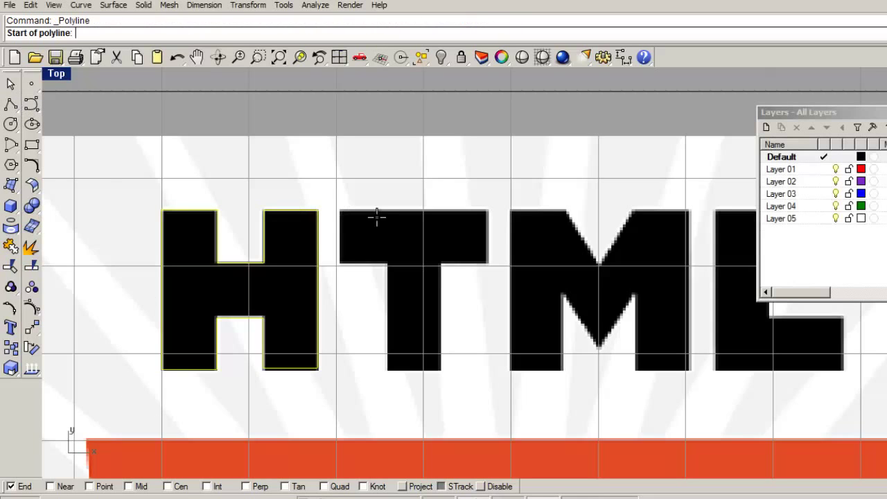
click(340, 210)
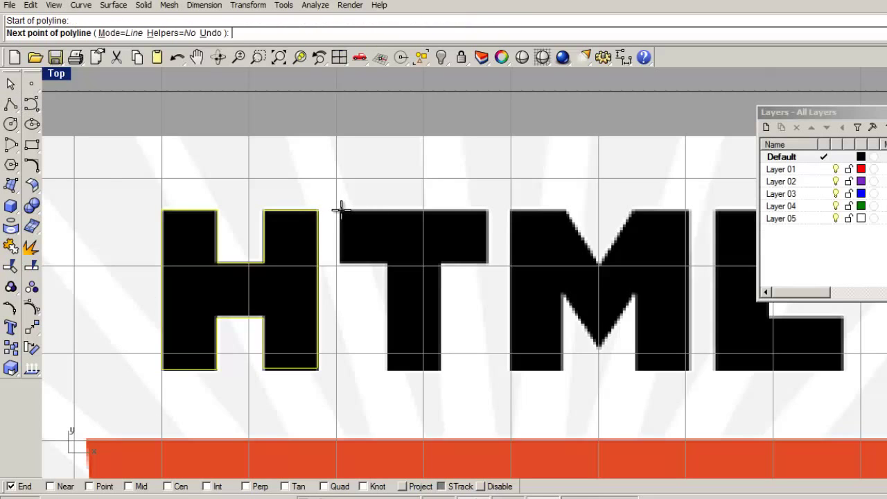
click(489, 210)
click(488, 262)
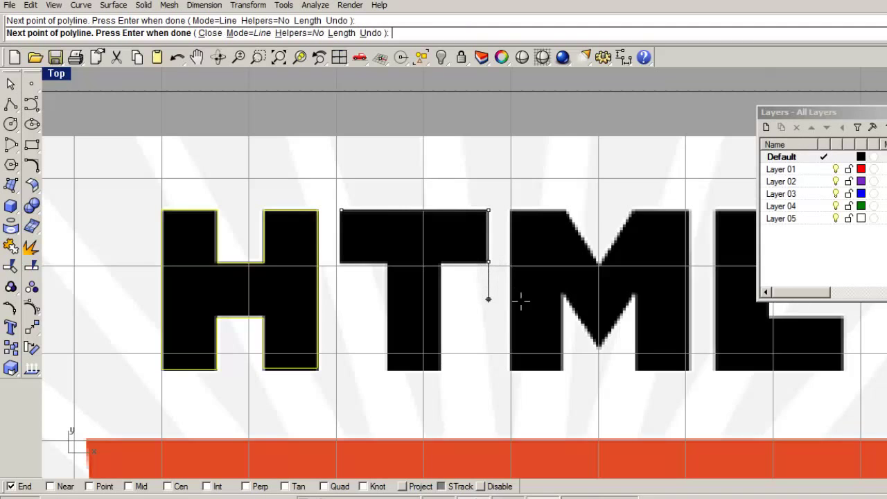
key(Escape)
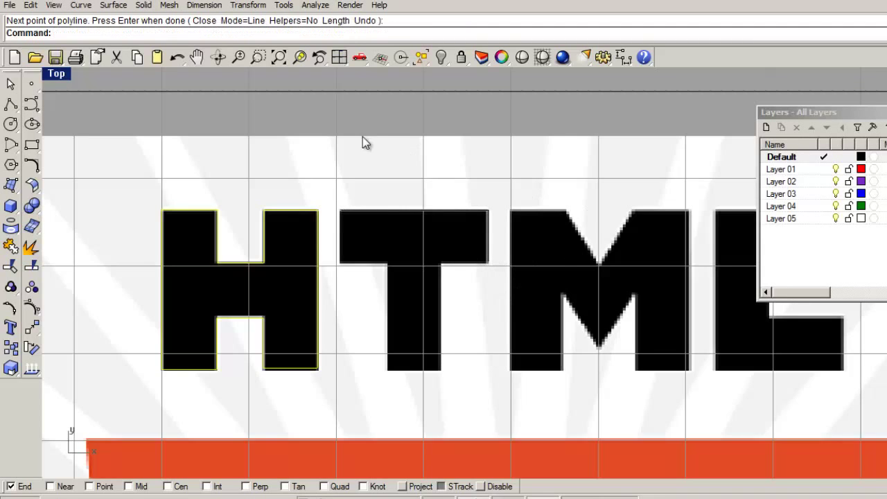
- Hide the background tracing image with BackgroundBitmap Visible=No
text(BackgroundBitmap)
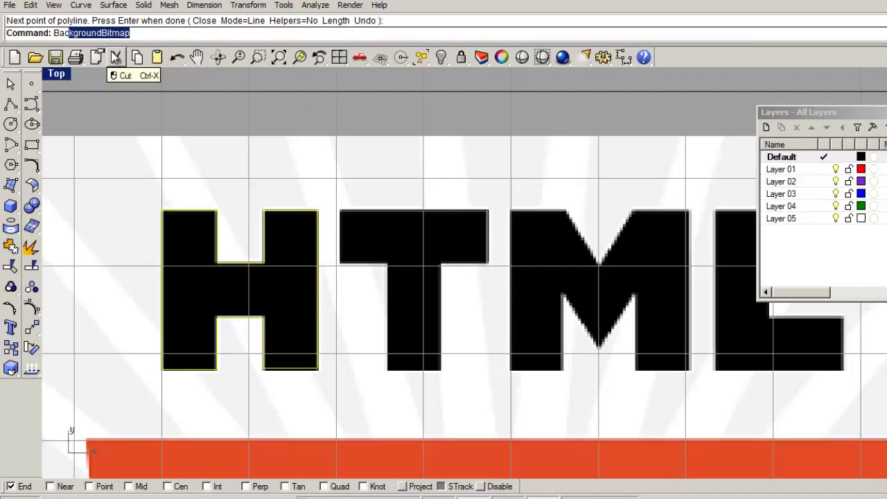
key(Return)
click(486, 33)
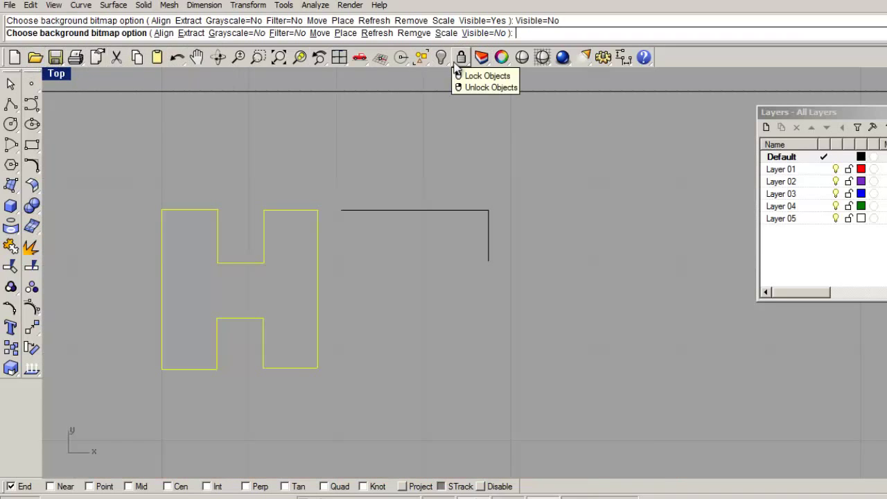
- With Ortho off, draw a four-point control point S-curve sweeping down from the polyline's end
key(Return)
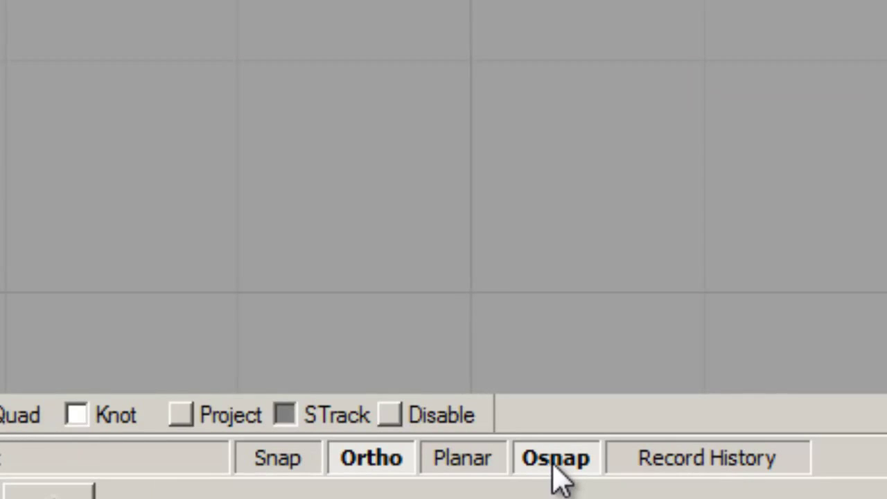
click(375, 459)
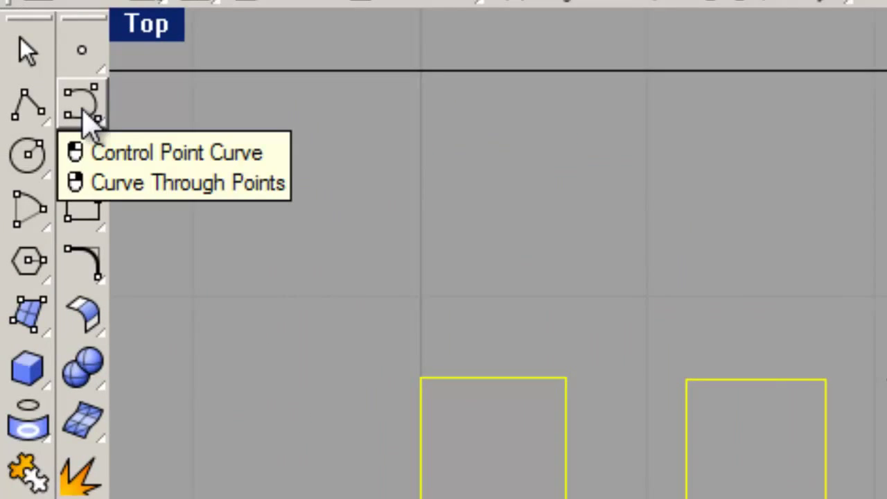
click(36, 50)
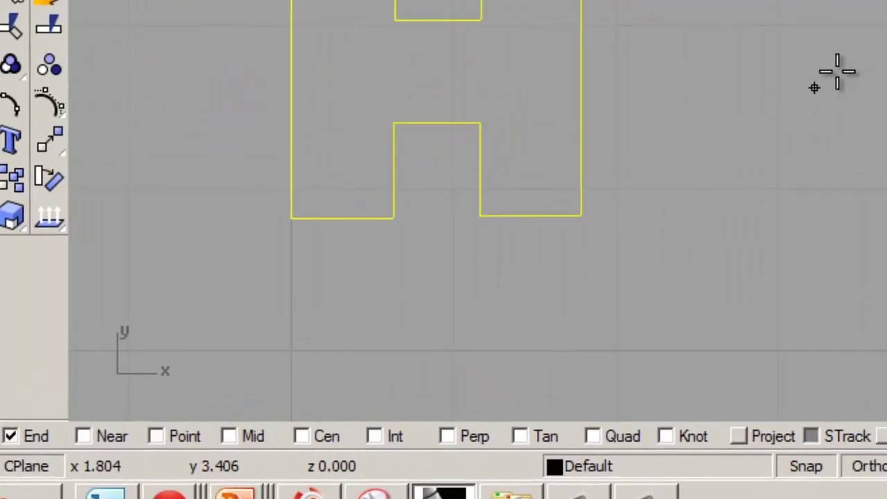
click(562, 205)
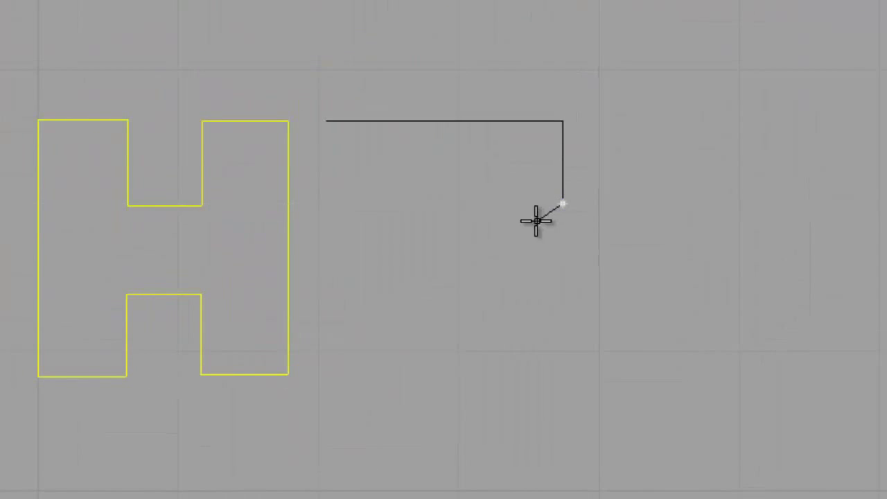
click(500, 335)
click(563, 352)
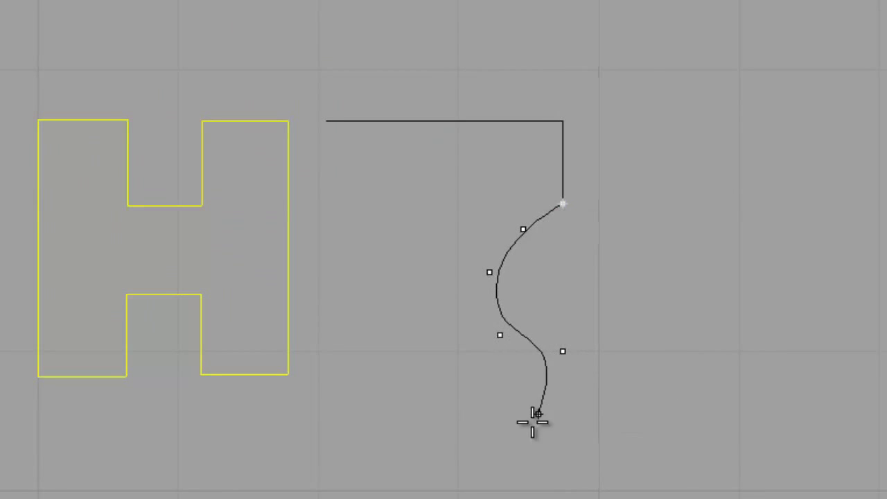
click(510, 437)
click(407, 411)
key(Return)
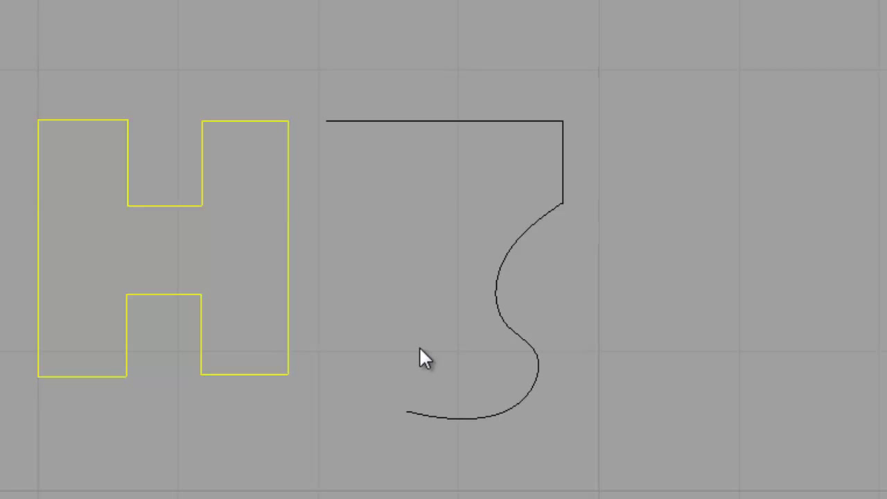
- Move the S-curve into place and drag its top end to the vertical line's bottom
click(540, 366)
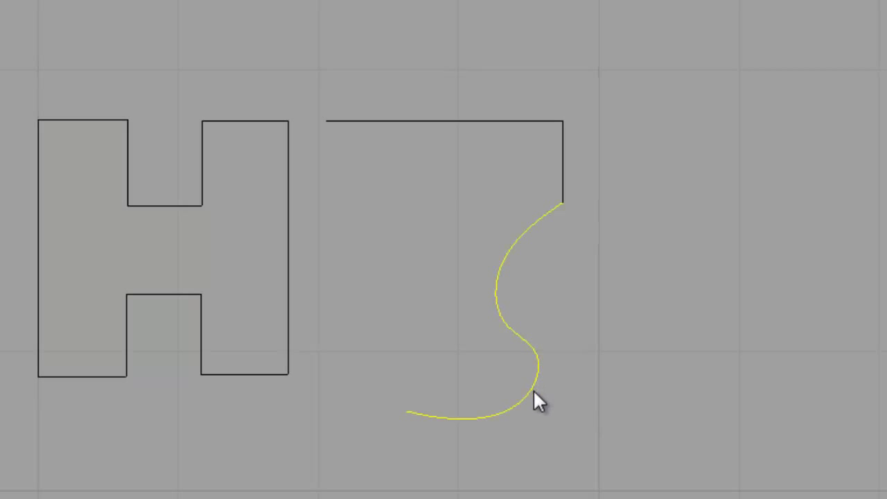
drag(533, 382, 513, 386)
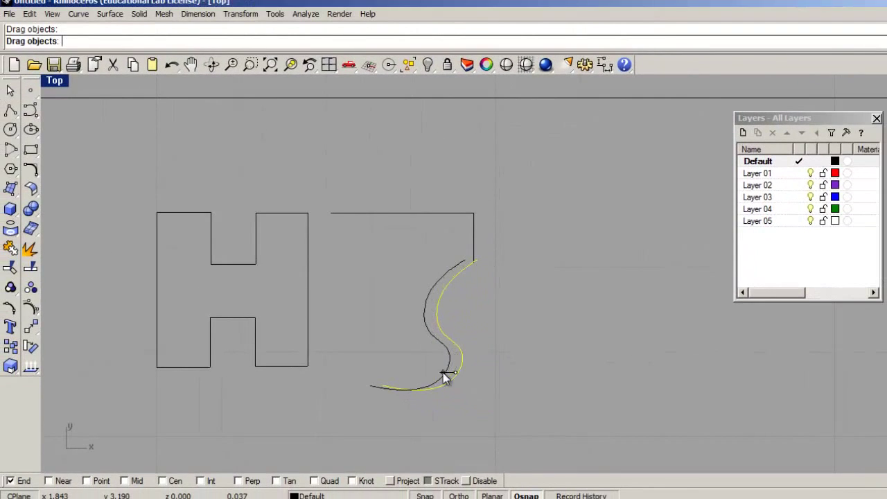
drag(443, 373, 445, 373)
scroll(469, 262, up, 5)
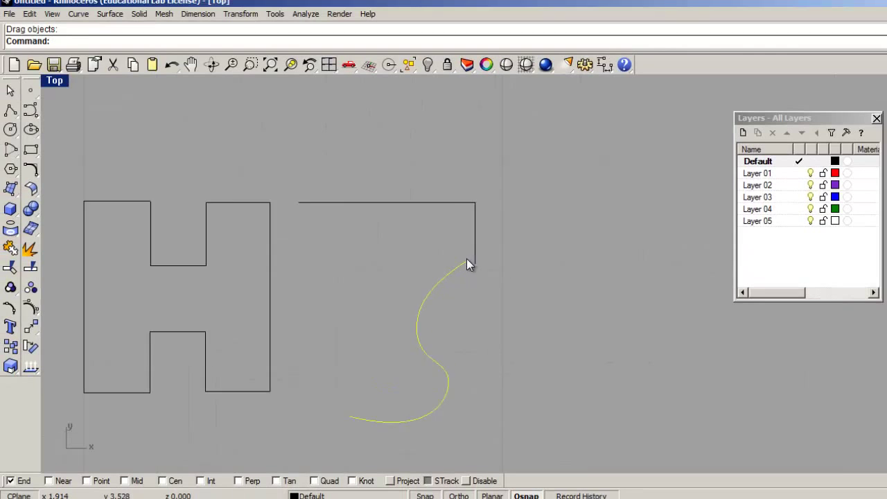
mouse_move(476, 276)
mouse_down()
mouse_move(454, 275)
mouse_move(473, 283)
mouse_move(490, 272)
mouse_up()
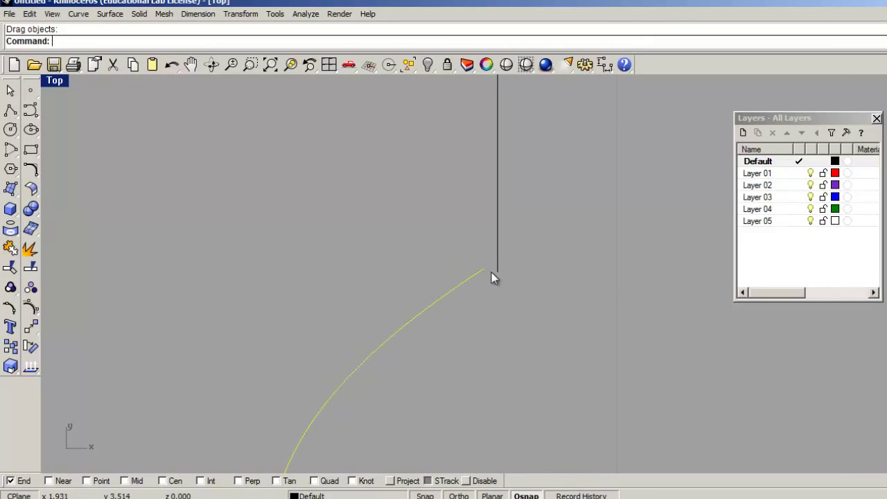
scroll(483, 296, down, 4)
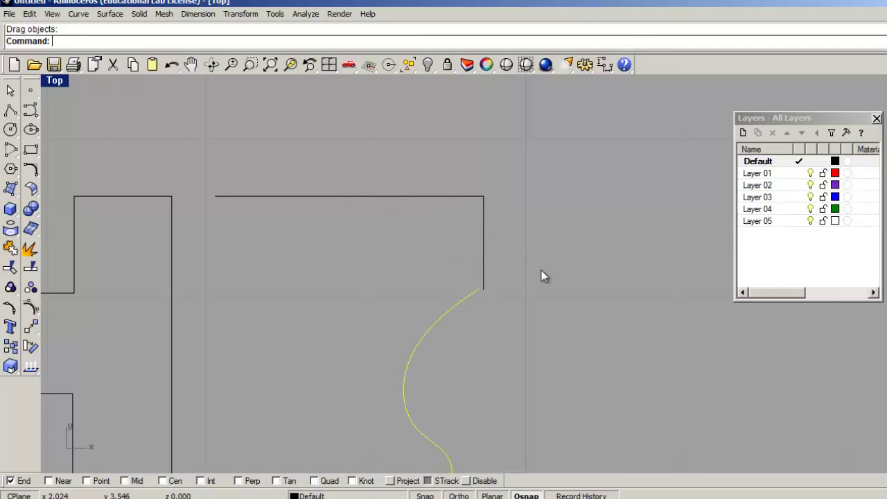
key(Escape)
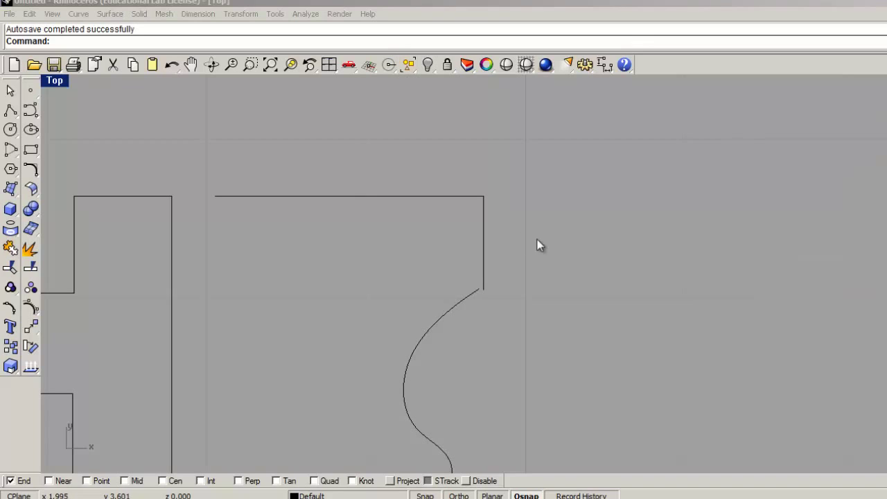
- Show edit points on both curves, snap the S-curve's top point onto the line's end, then hide the points
click(484, 269)
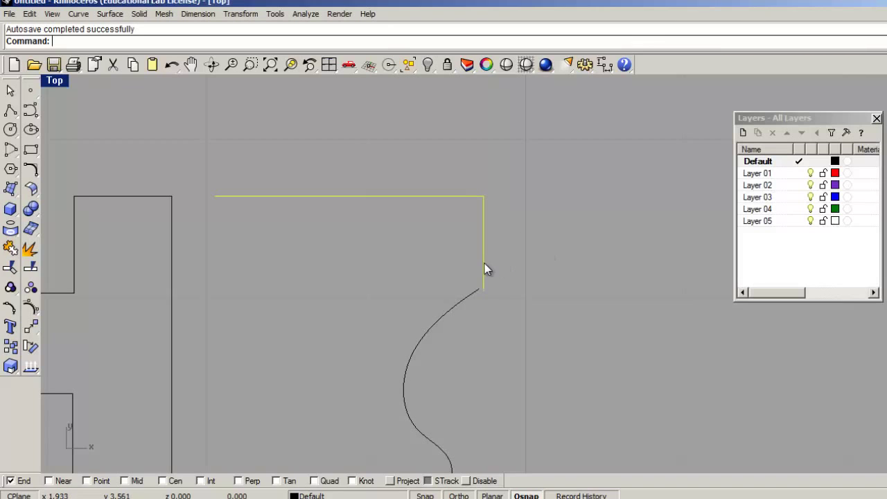
shift+click(468, 296)
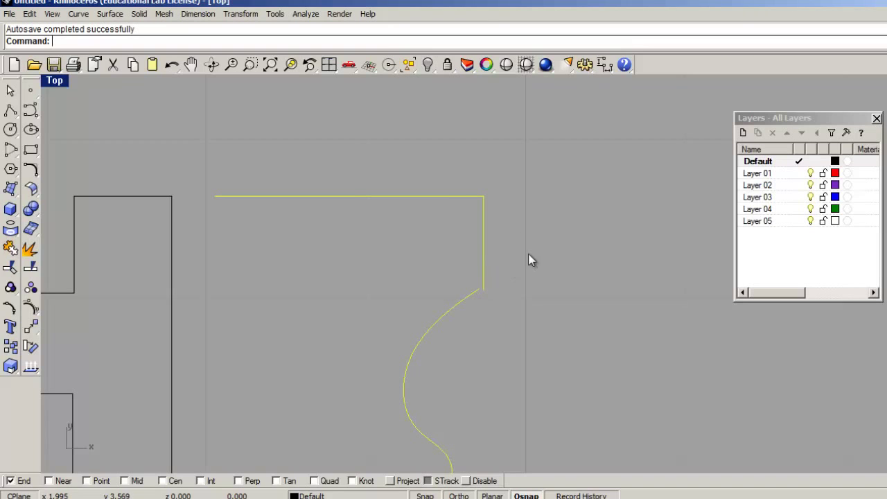
click(527, 258)
click(483, 276)
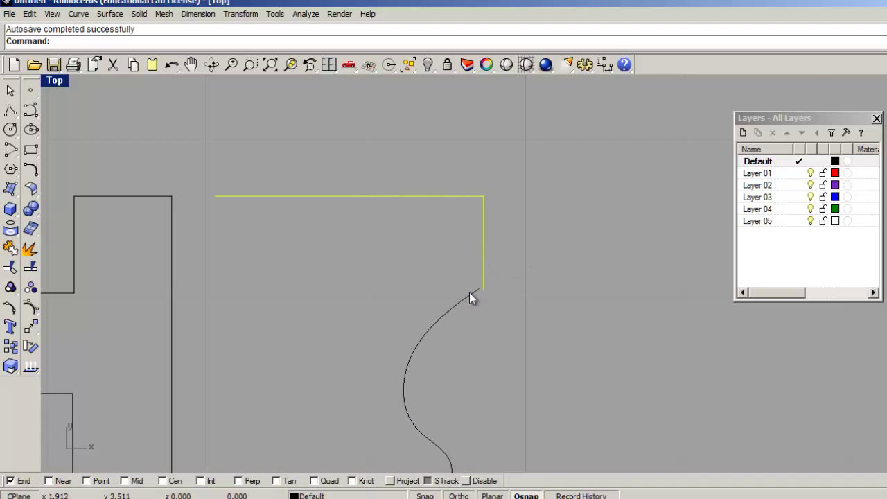
shift+click(471, 295)
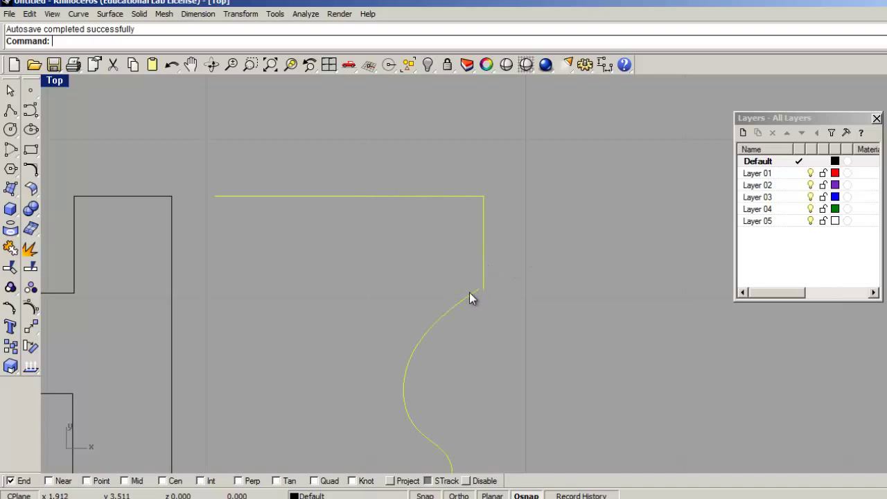
click(9, 311)
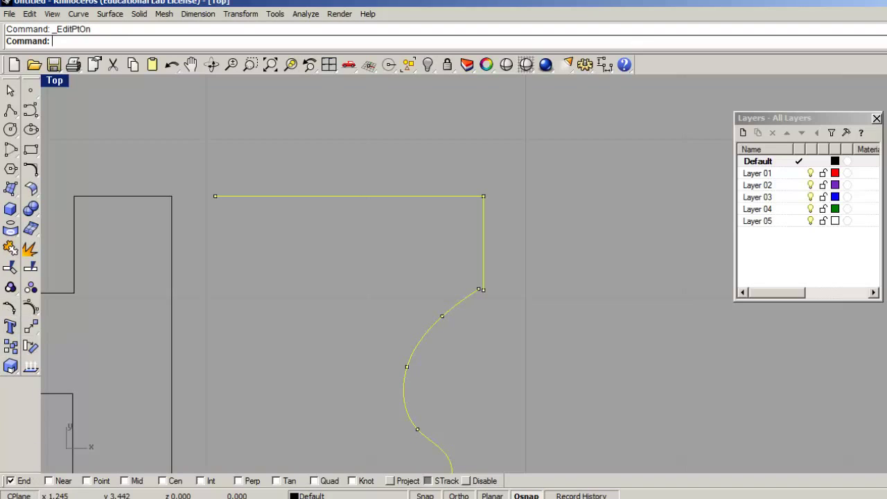
click(478, 290)
mouse_move(478, 288)
mouse_down()
mouse_move(471, 315)
mouse_move(483, 292)
mouse_up()
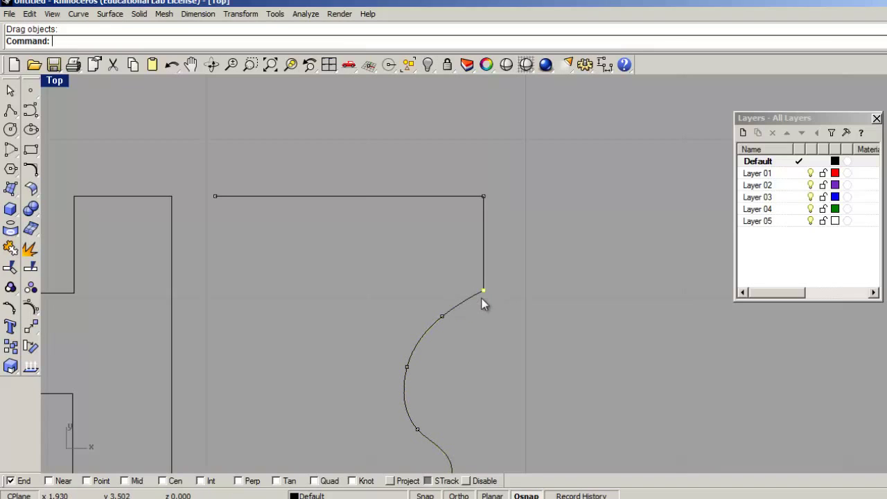
right_click(9, 309)
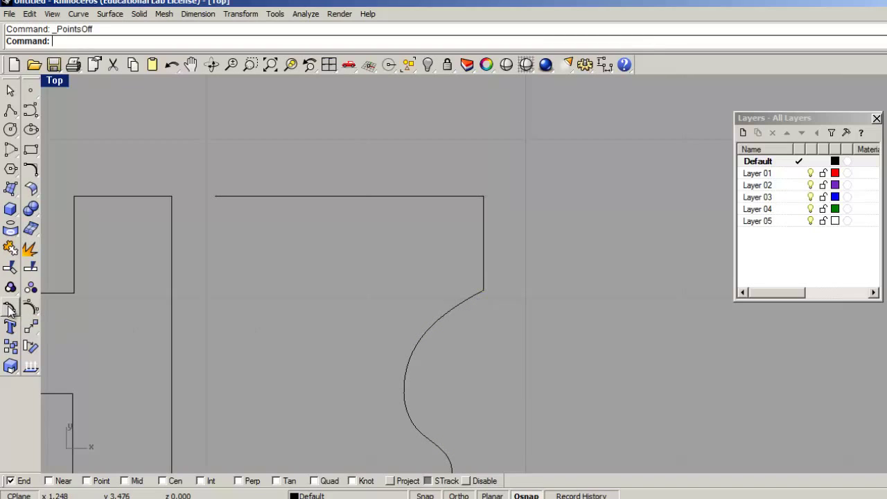
- Select the S-curve and the T's top polyline and Join them into a single open curve
scroll(491, 293, up, 6)
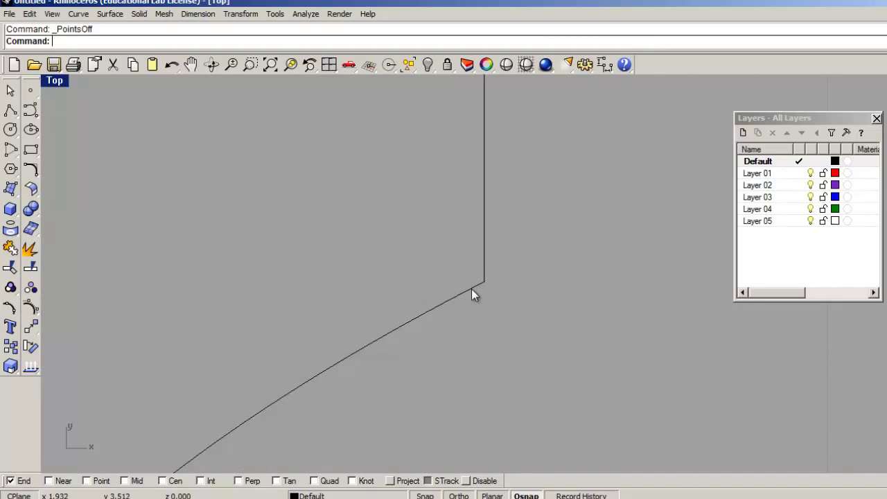
scroll(478, 294, down, 6)
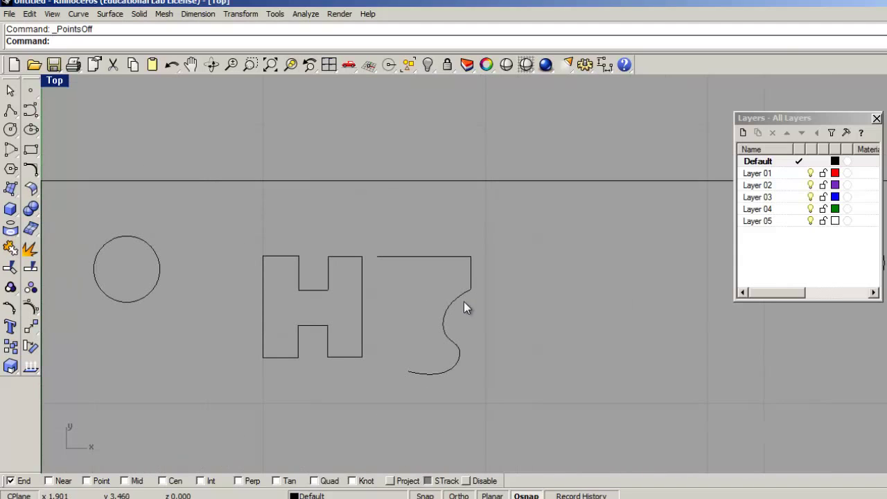
click(462, 296)
shift+click(471, 278)
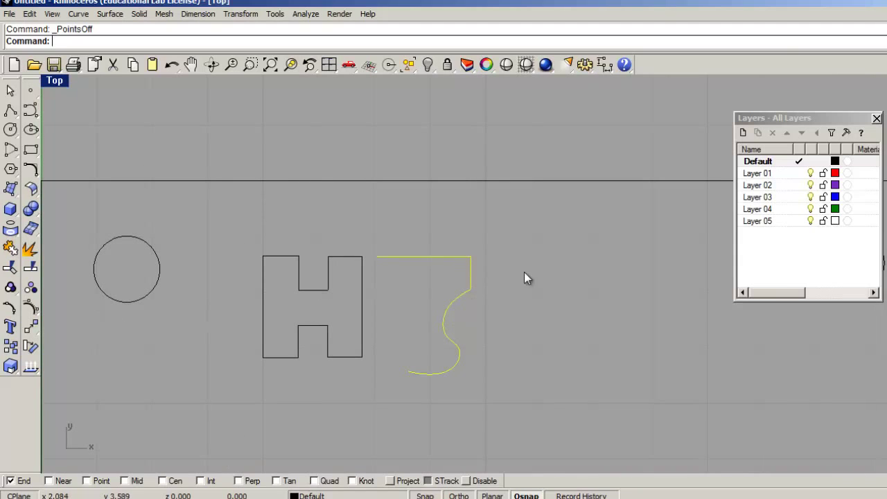
click(9, 250)
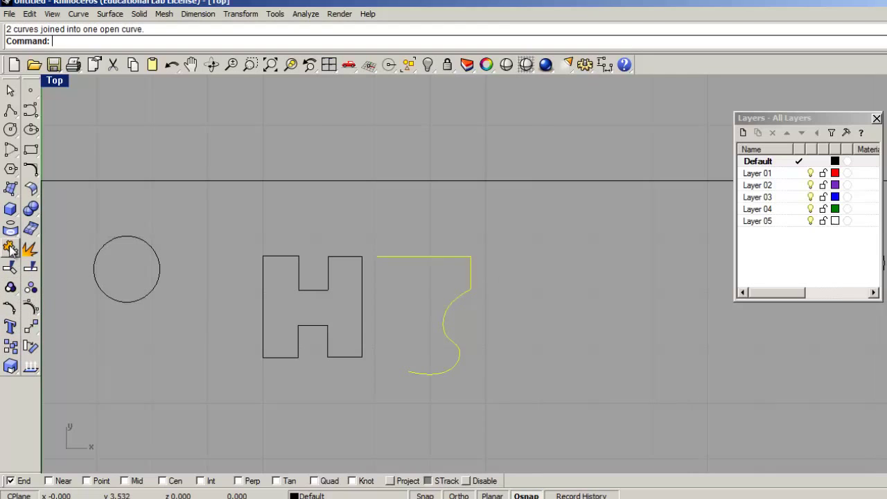